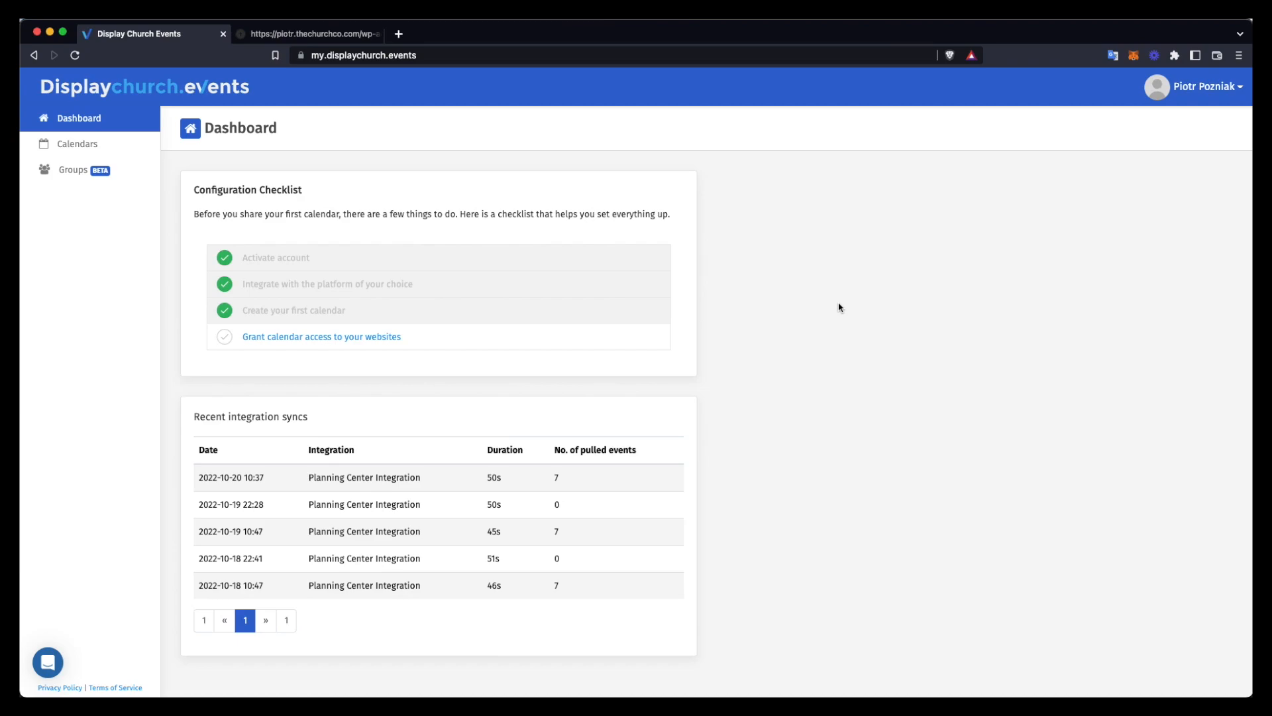
- Add the church site's thechurchco.com subdomain to the account's websites that are allowed to embed calendars
click(1164, 99)
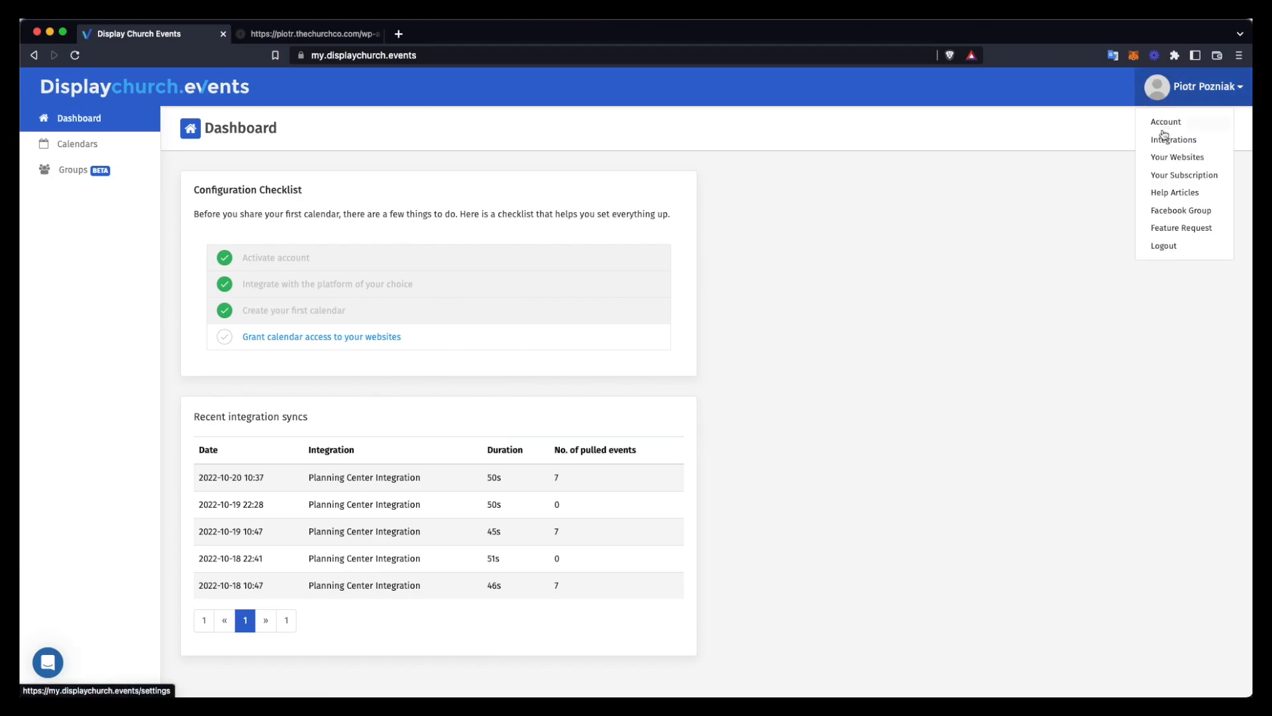
click(1164, 157)
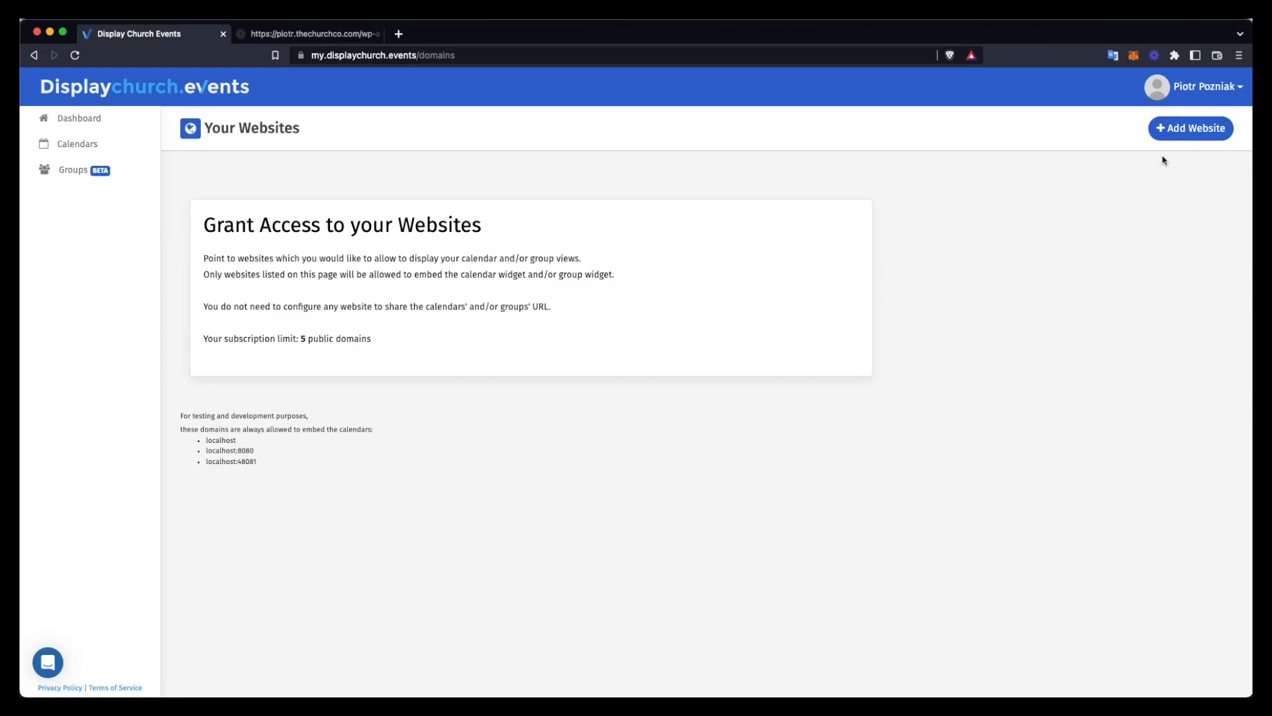
click(1181, 139)
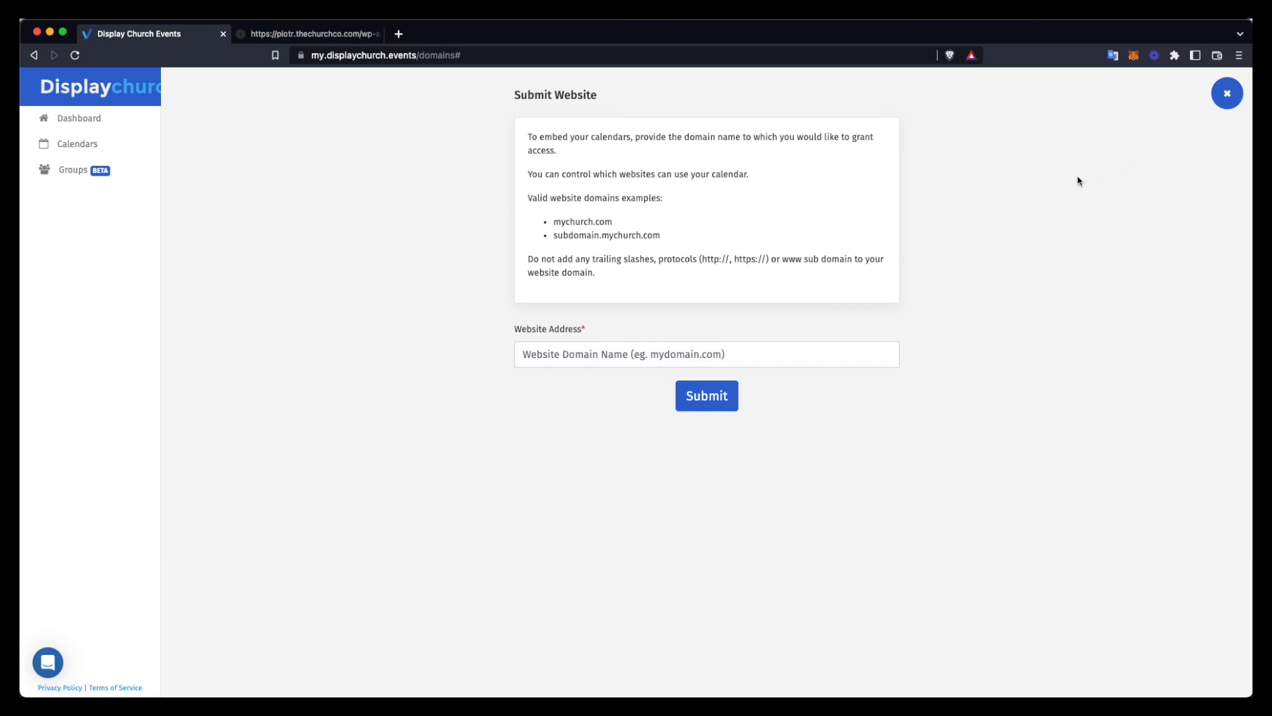
click(755, 345)
text(piotr.thec)
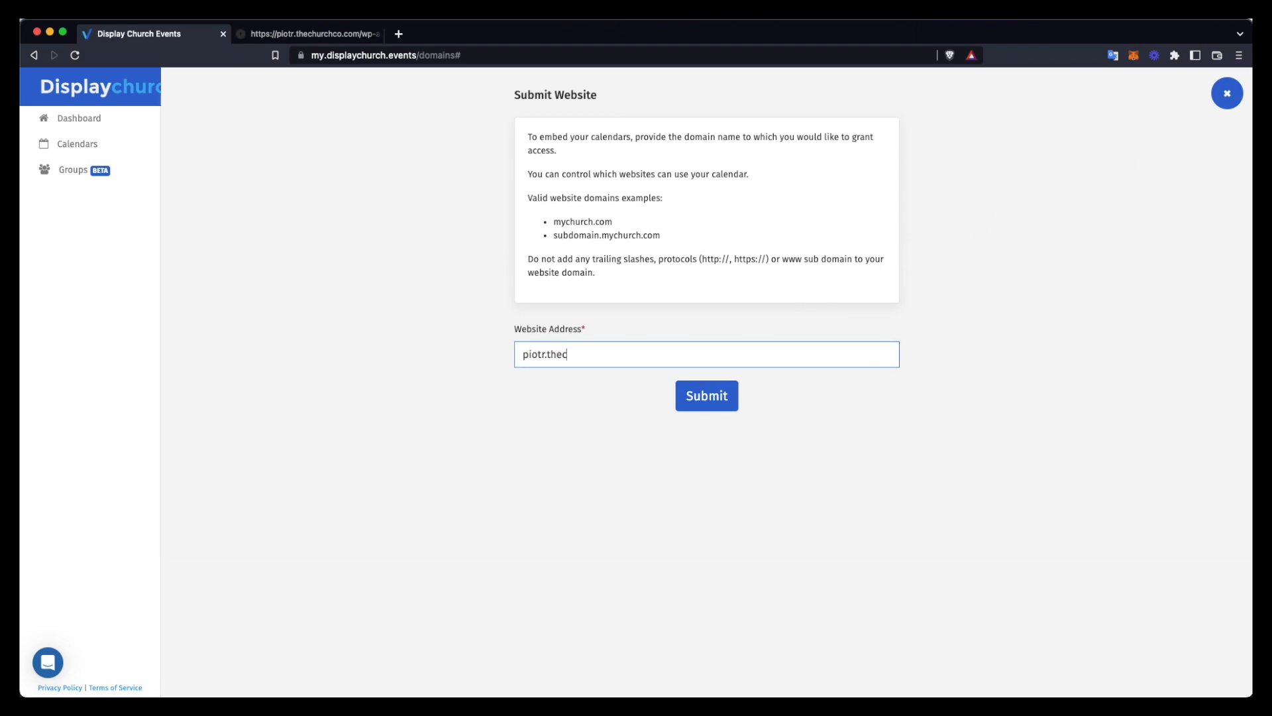
text(hurchco.com)
click(724, 404)
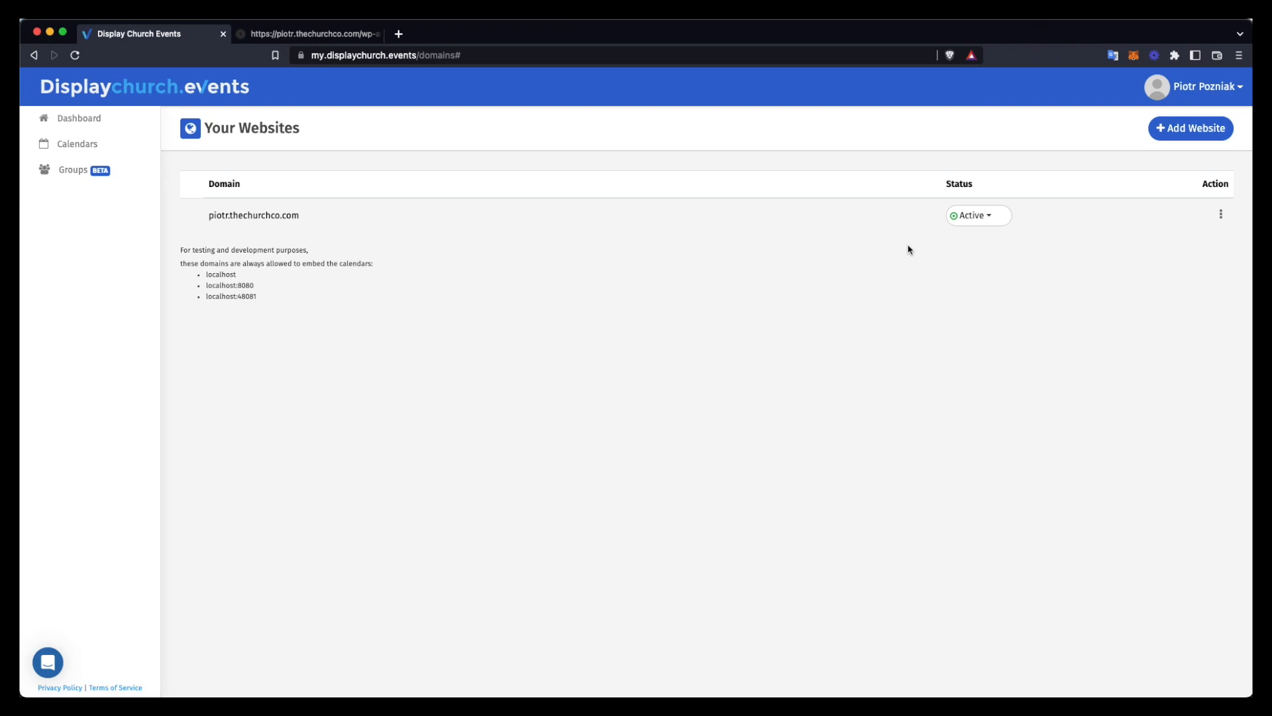
- Copy the first Quick setup embed code of the CC Calendar Cards calendar
click(64, 149)
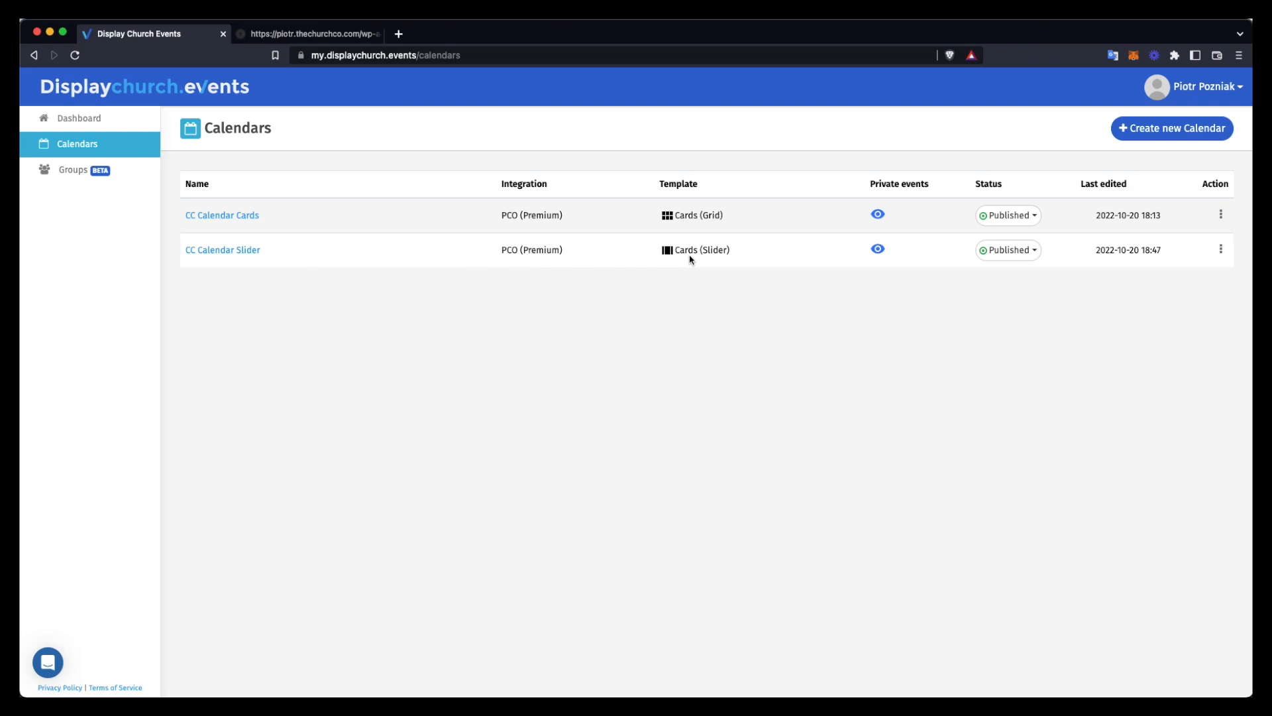
click(248, 215)
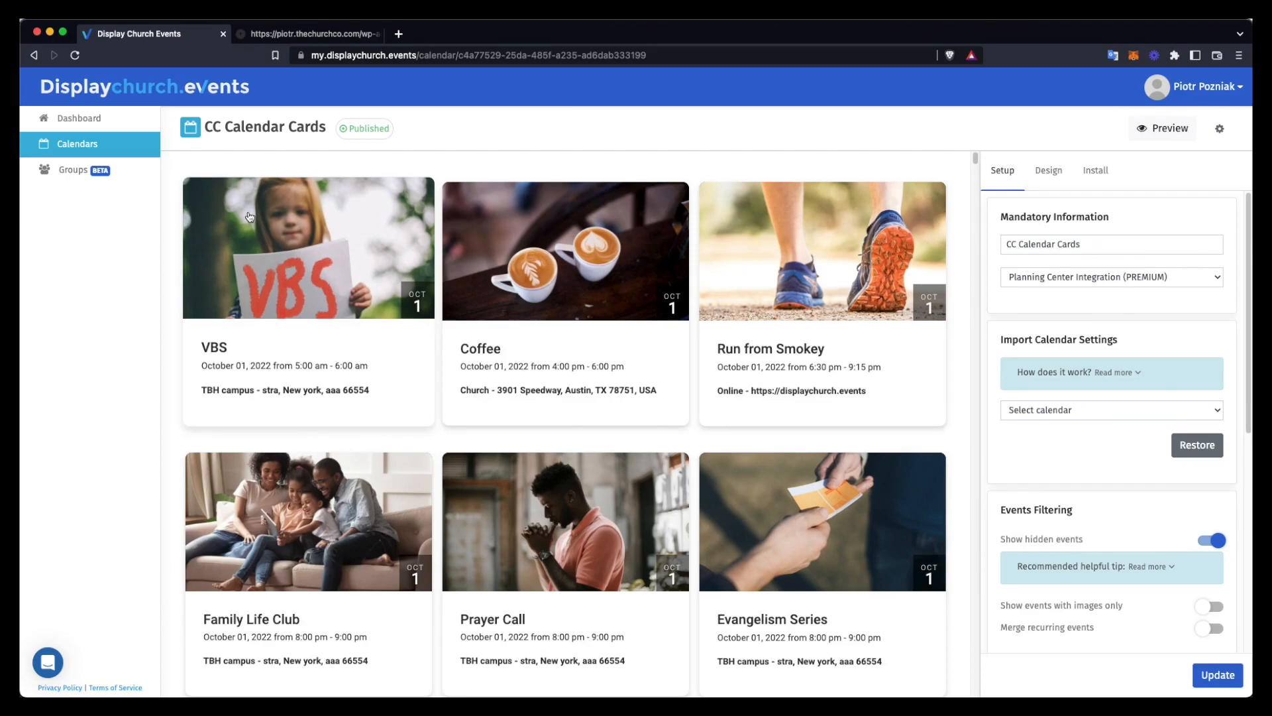
click(1096, 170)
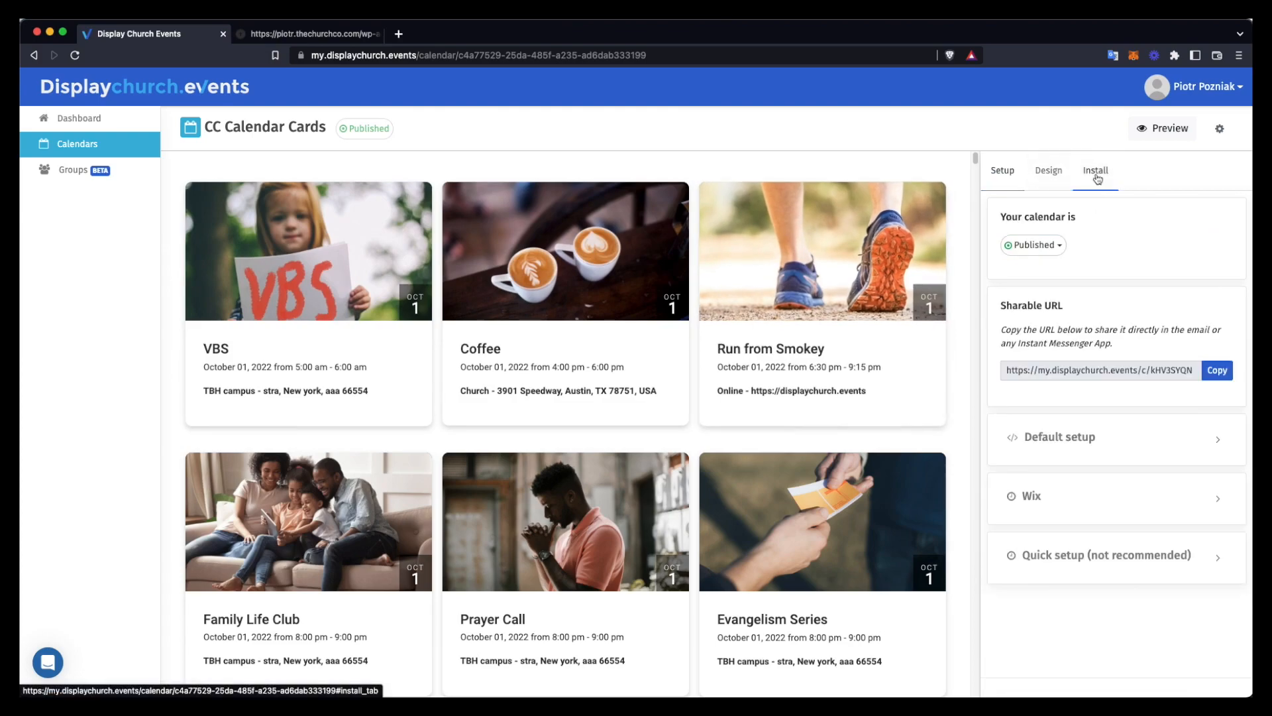
click(1057, 562)
scroll(1057, 562, down, 3)
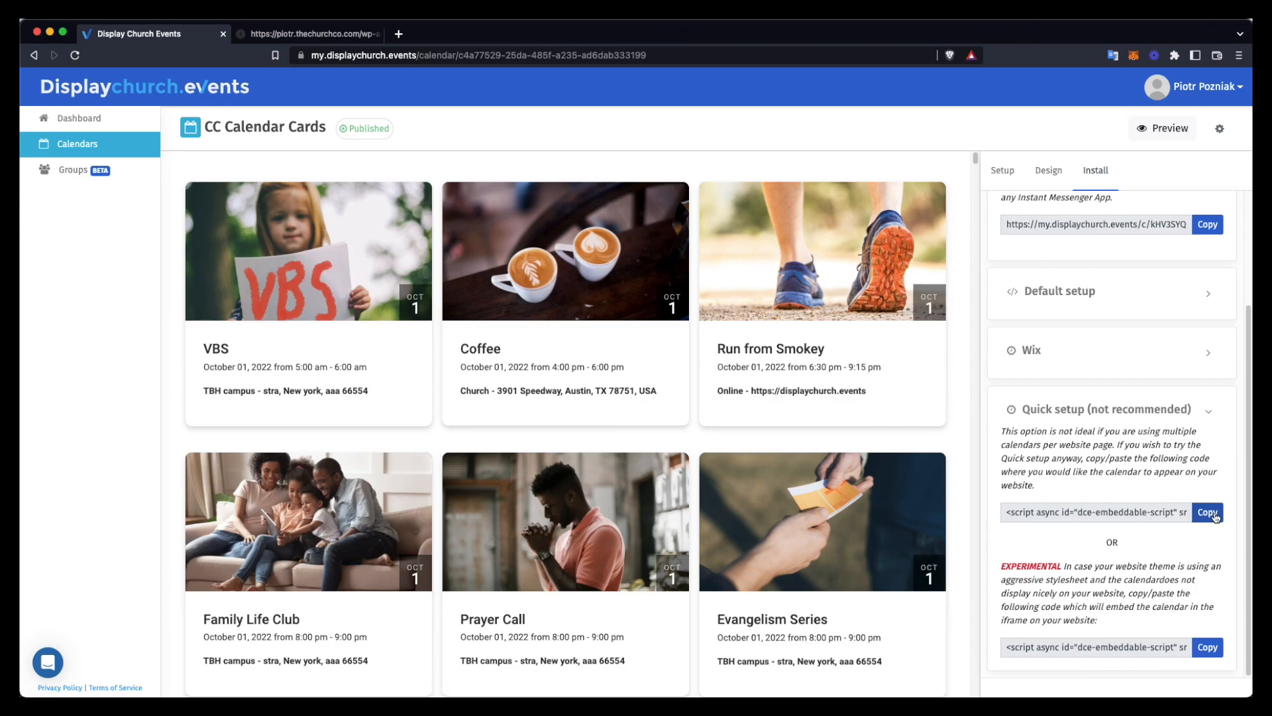
click(1215, 515)
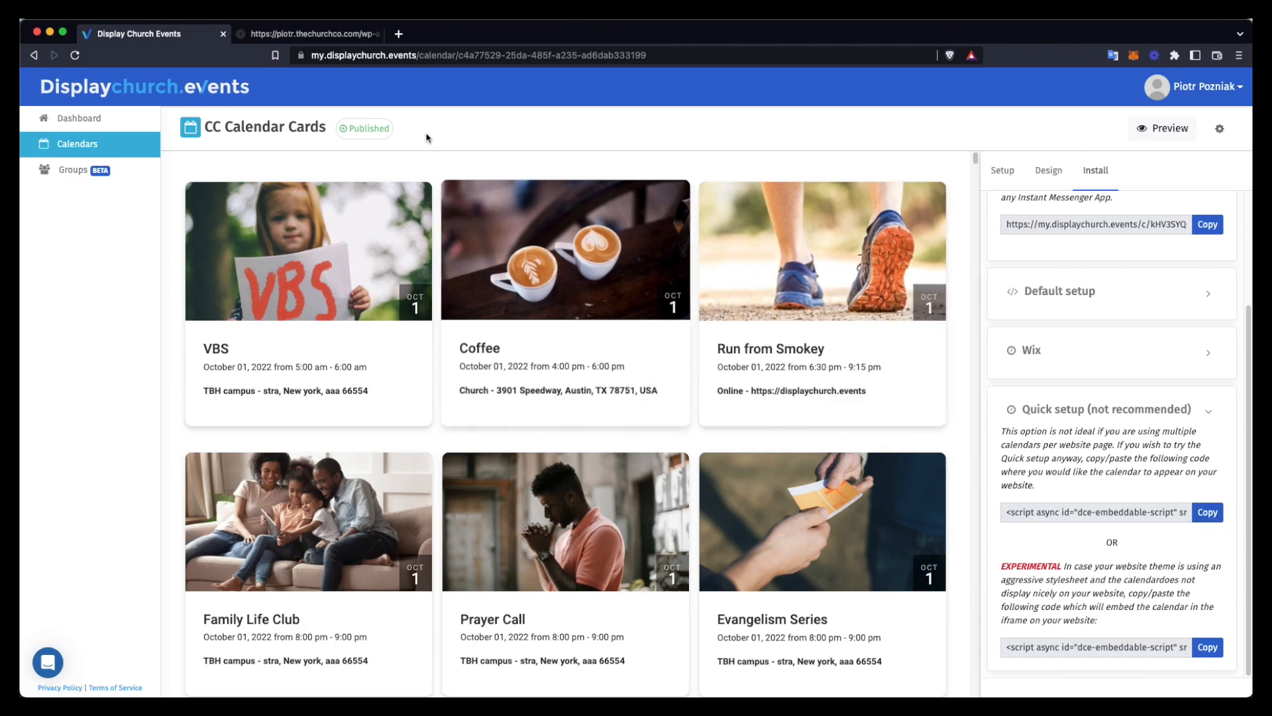
- Switch to The Church Co site admin and open the DisplayChurch Events page in the Visual Editor
click(334, 40)
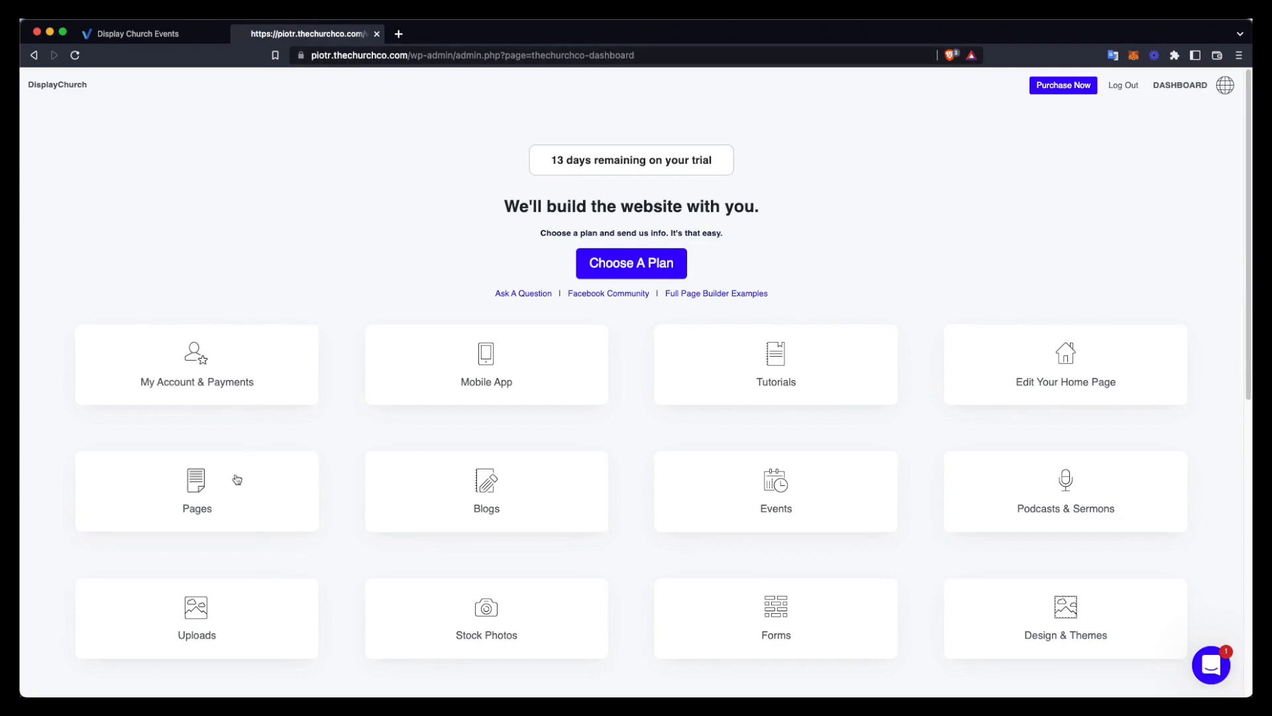
click(228, 500)
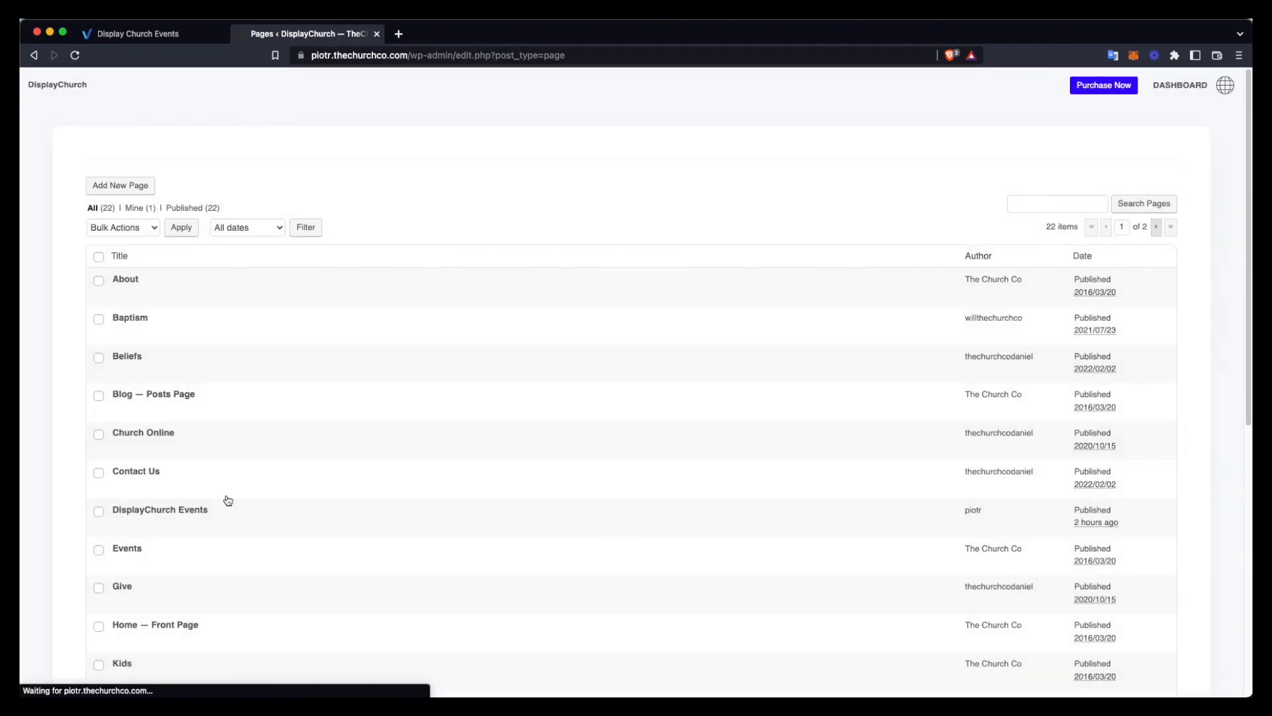
mouse_move(175, 523)
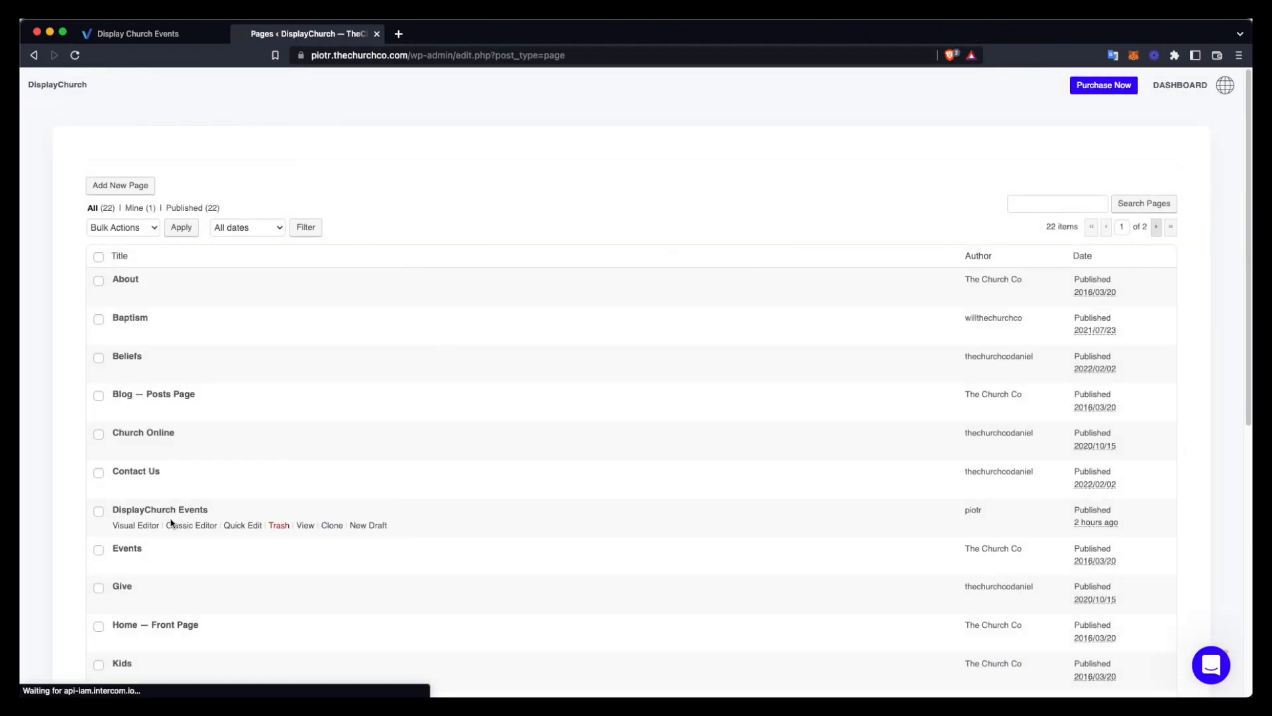
click(130, 532)
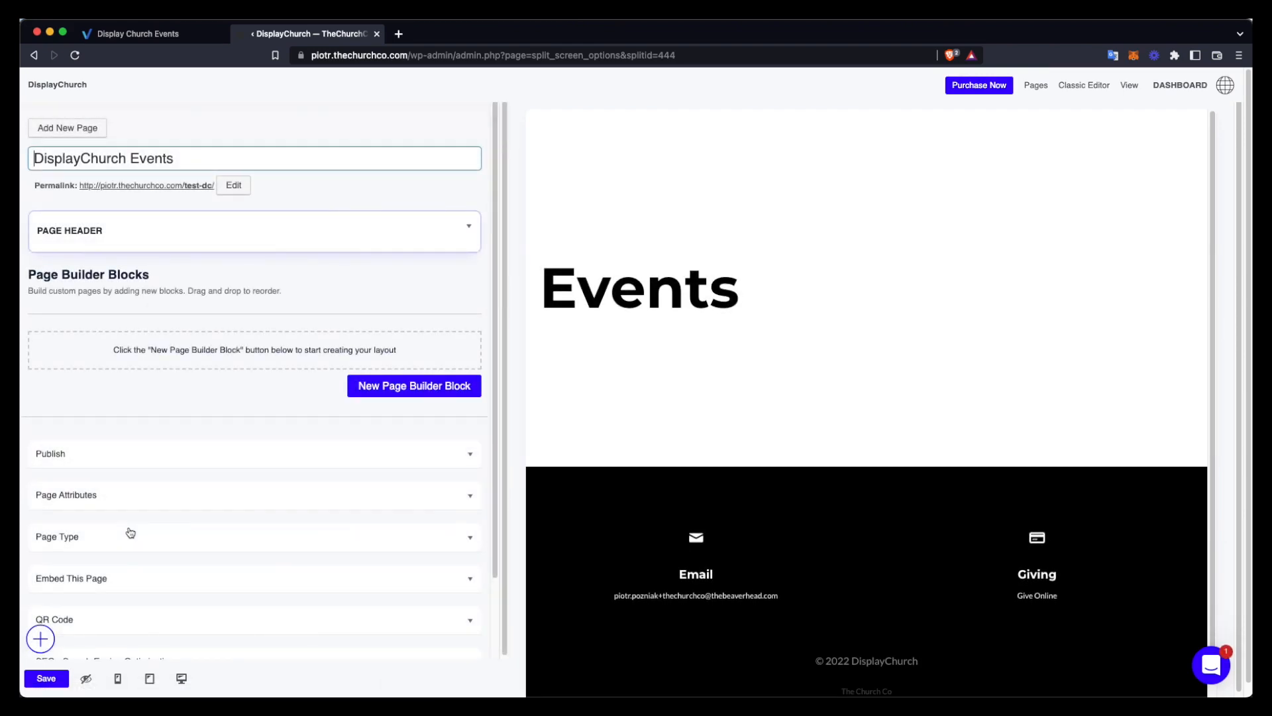
- Add an HTML Embed page builder block to the DisplayChurch Events page
click(371, 390)
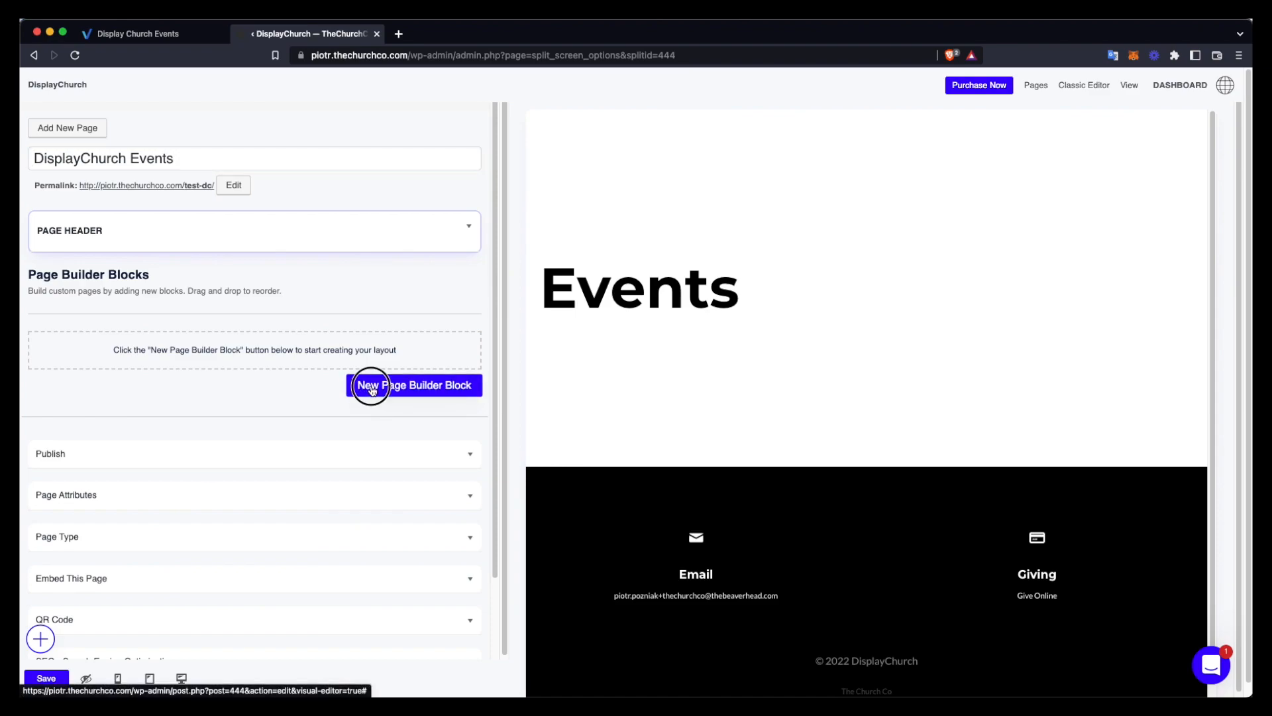
scroll(372, 390, down, 5)
scroll(371, 390, down, 5)
click(270, 480)
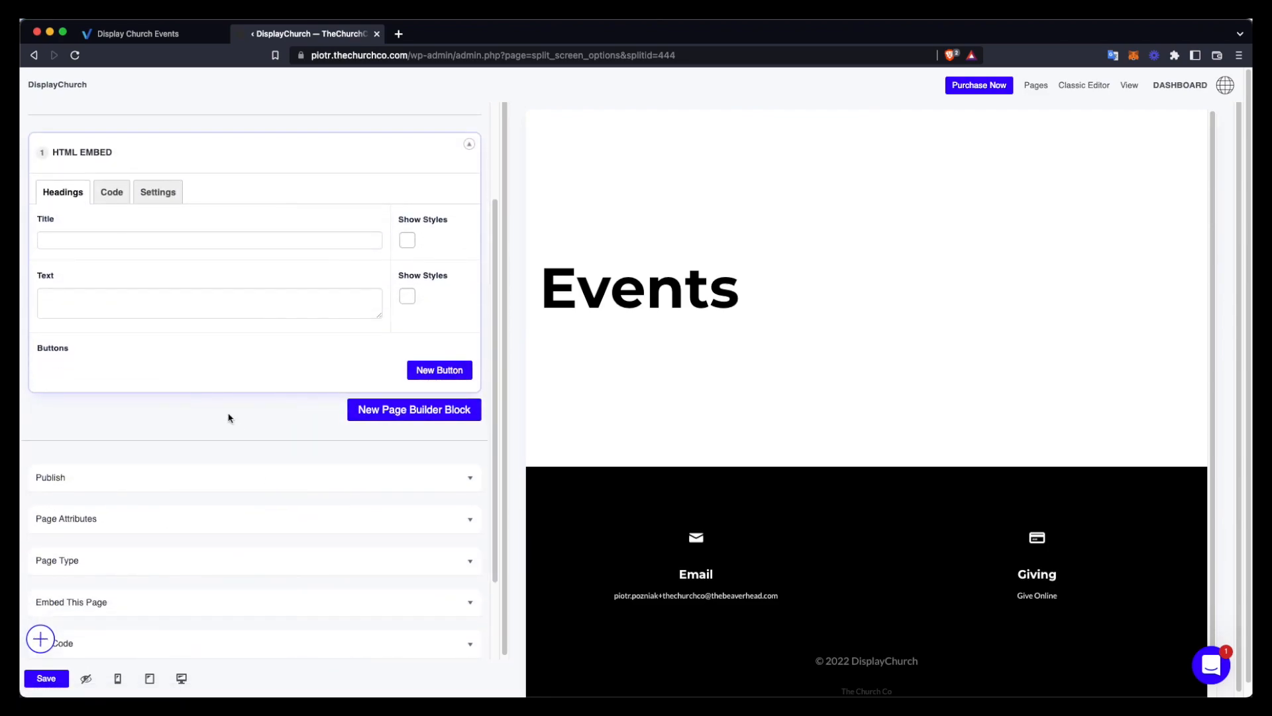
- Paste the copied calendar embed code as the block's HTML code, save the page and check its preview
click(112, 194)
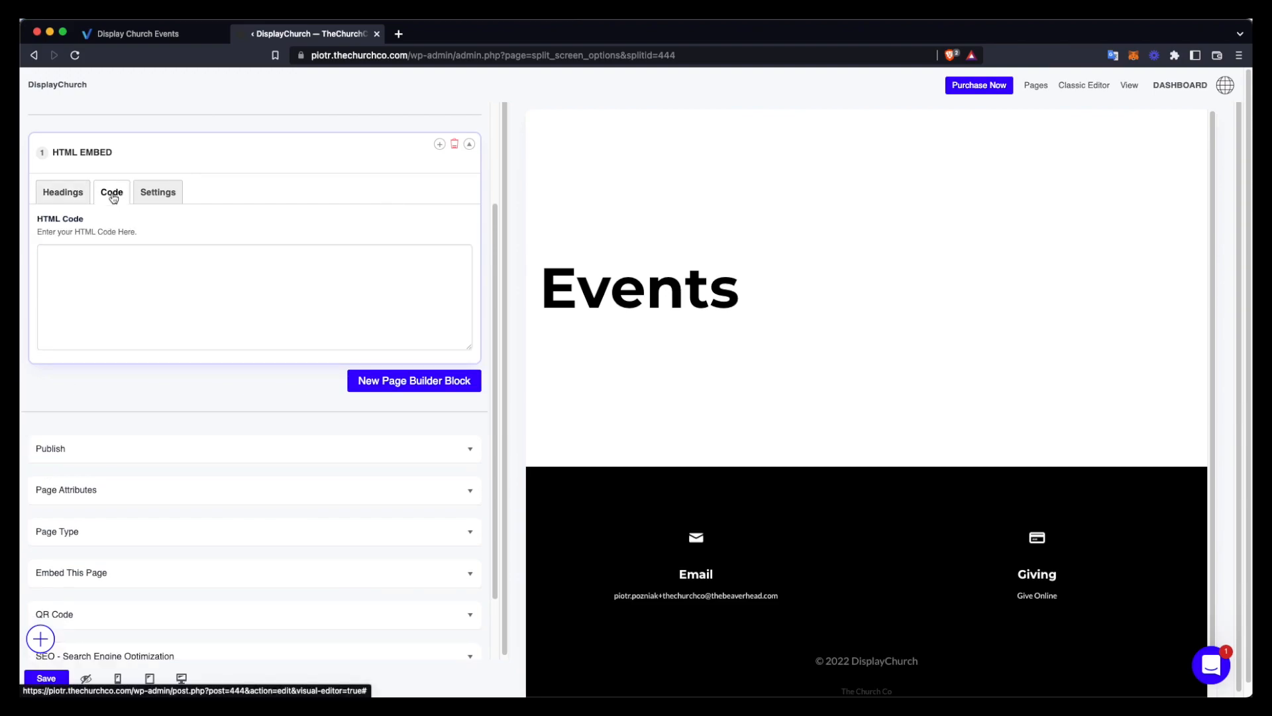
click(120, 285)
right_click(119, 284)
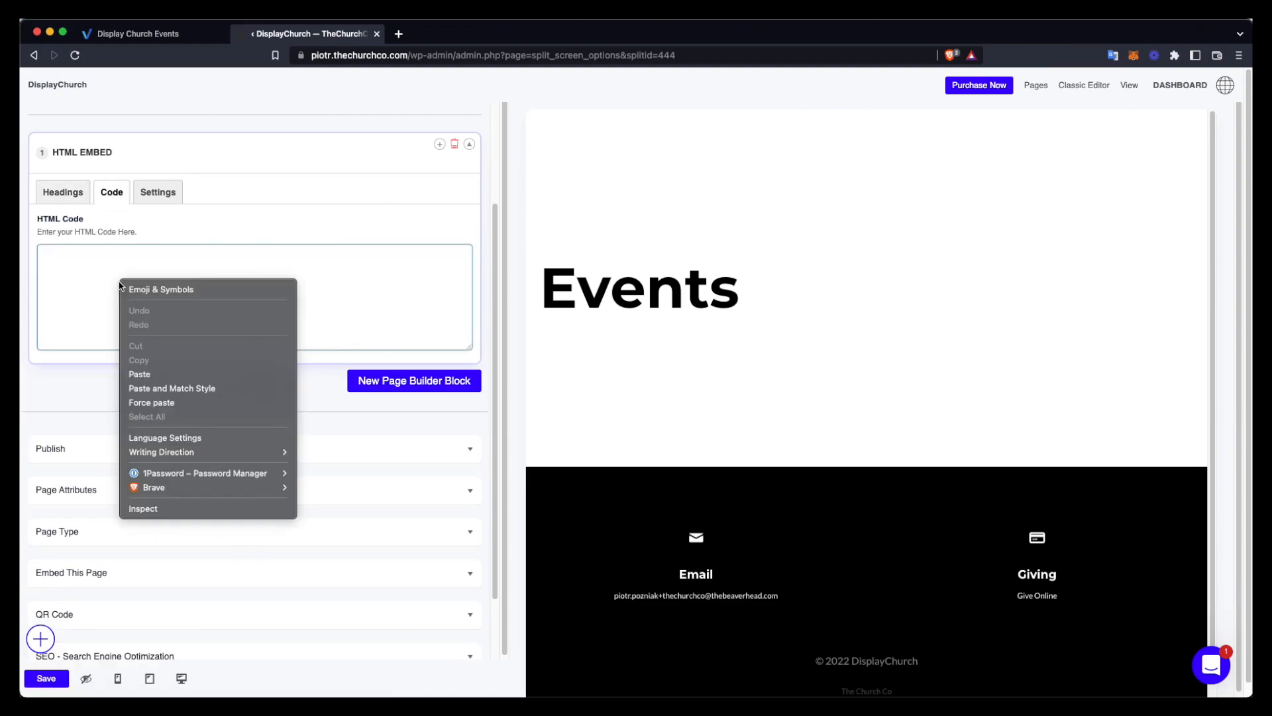
click(140, 373)
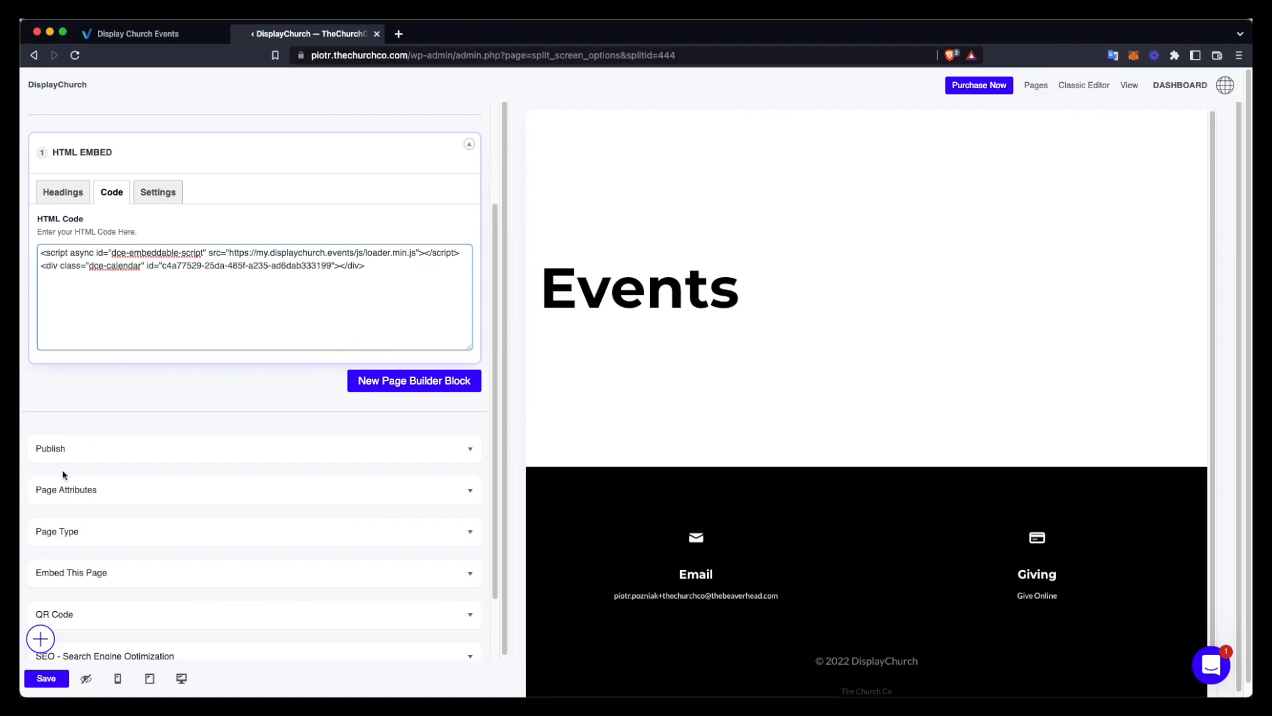
click(51, 679)
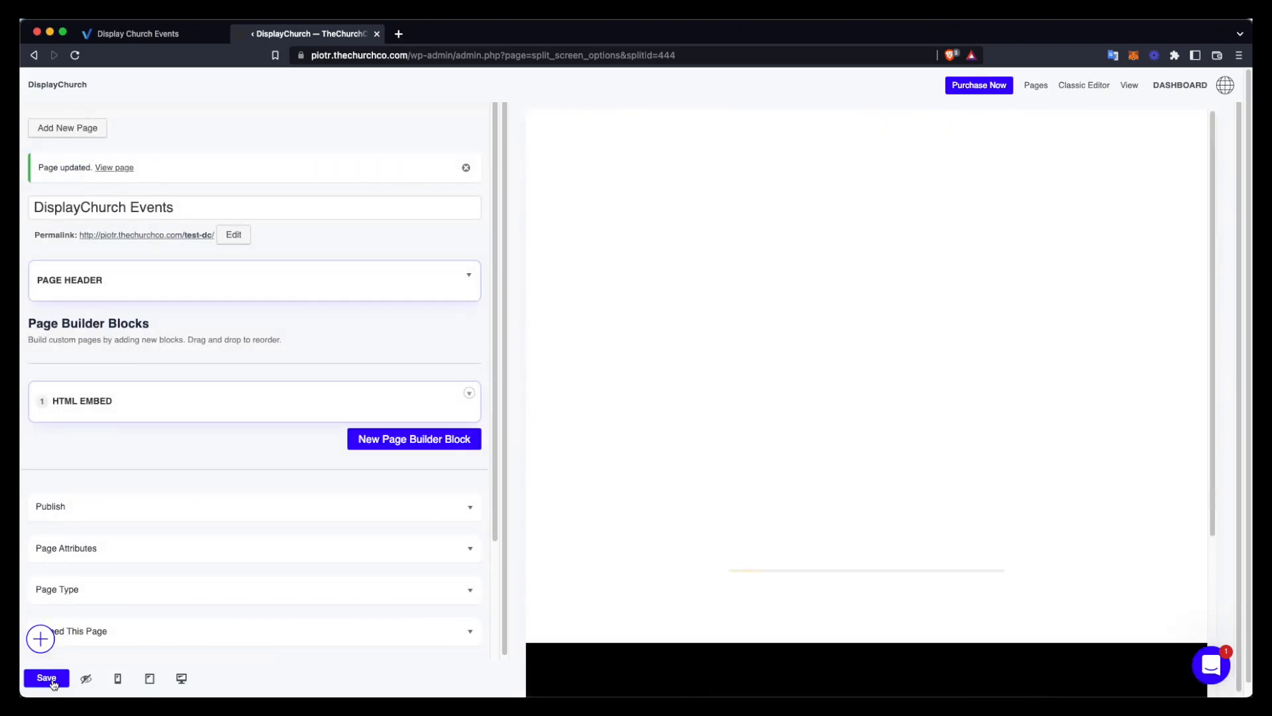
scroll(597, 608, down, 6)
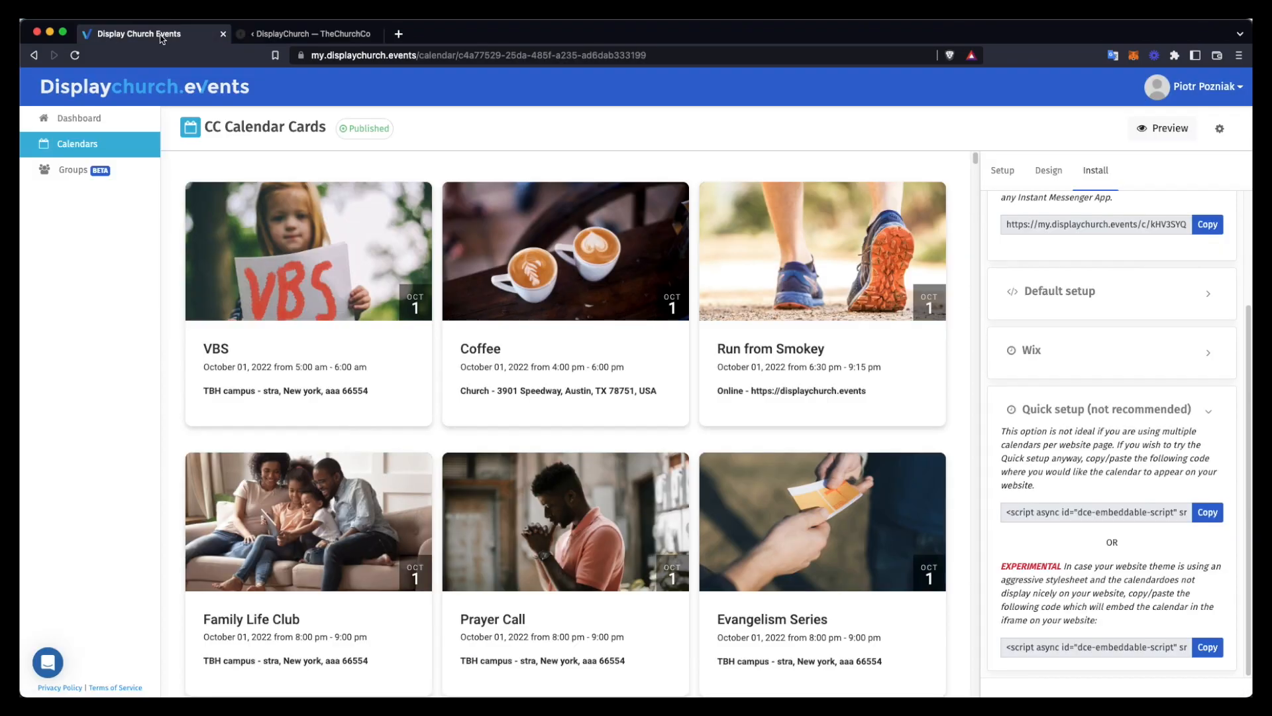
- Set the CSS class name of the page's HTML Embed block to display-church-embed
click(139, 34)
click(310, 34)
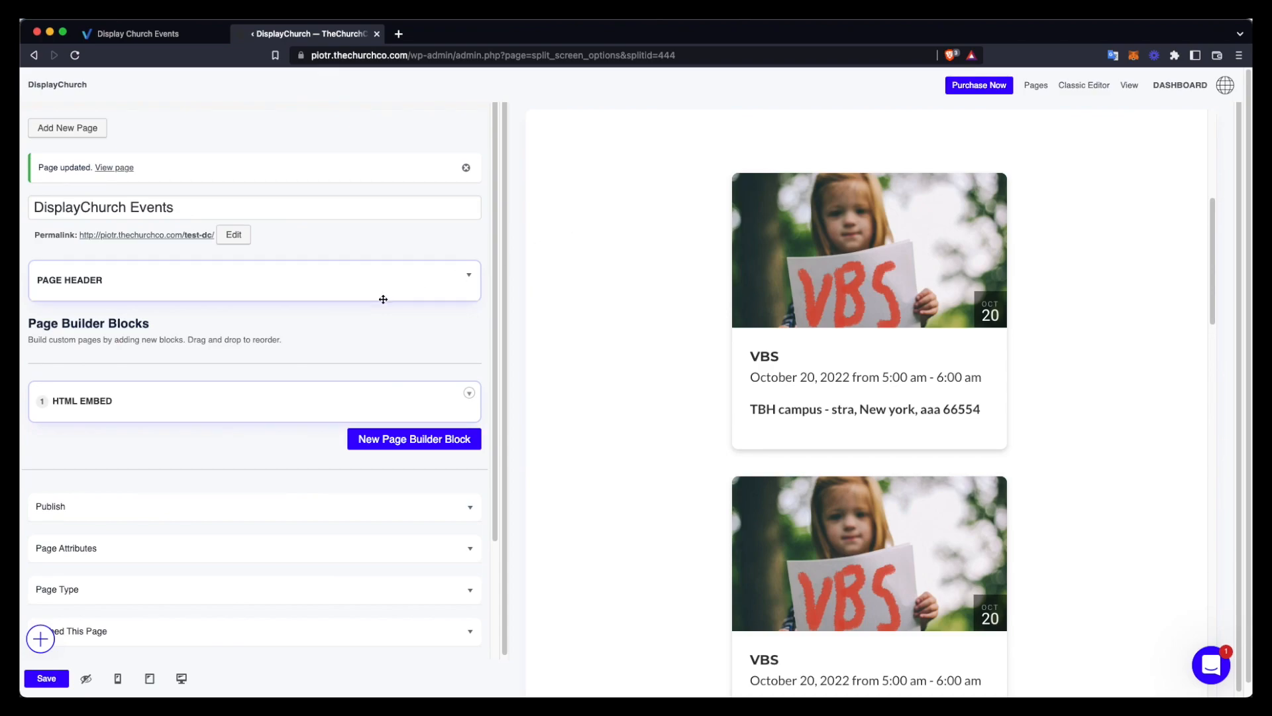
click(220, 397)
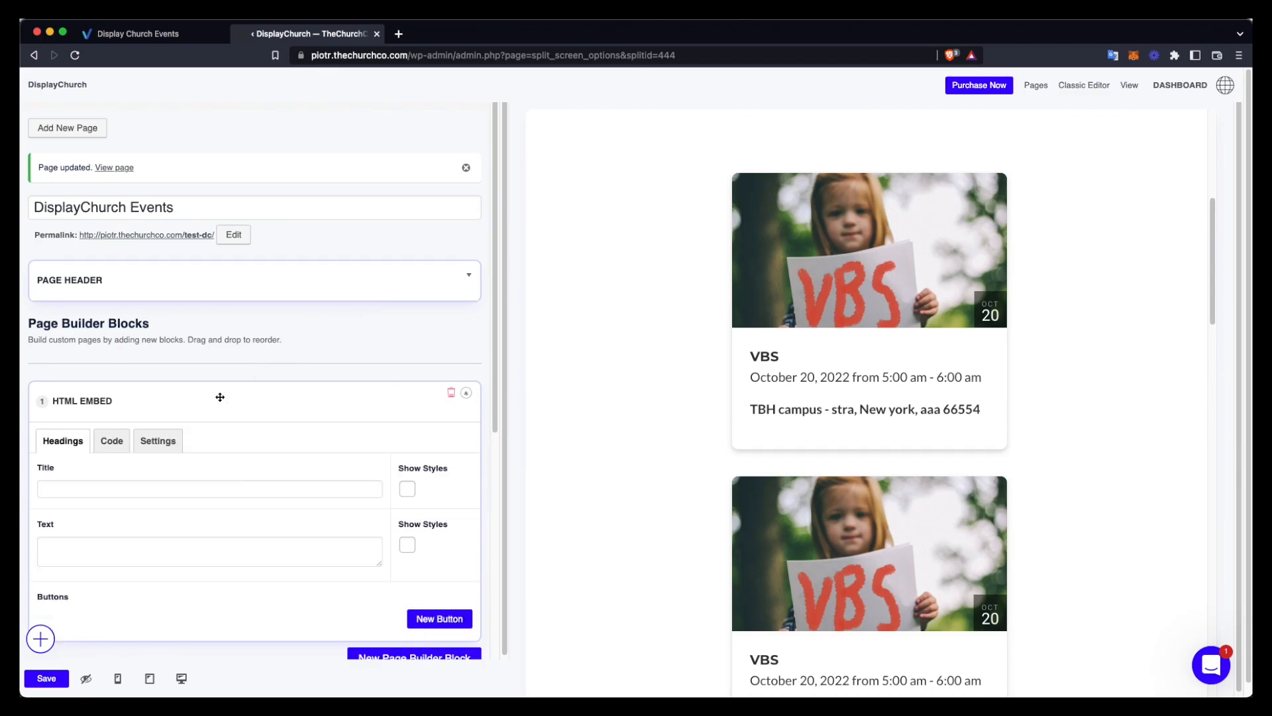
click(171, 440)
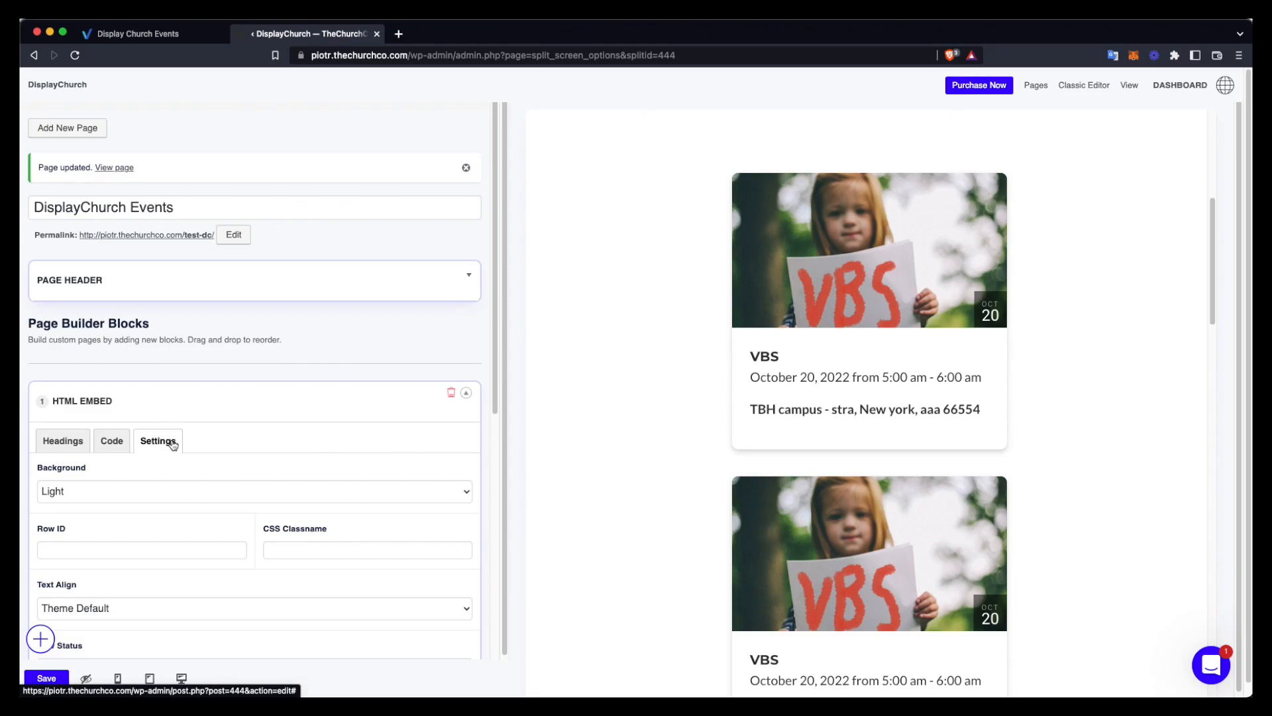
click(299, 549)
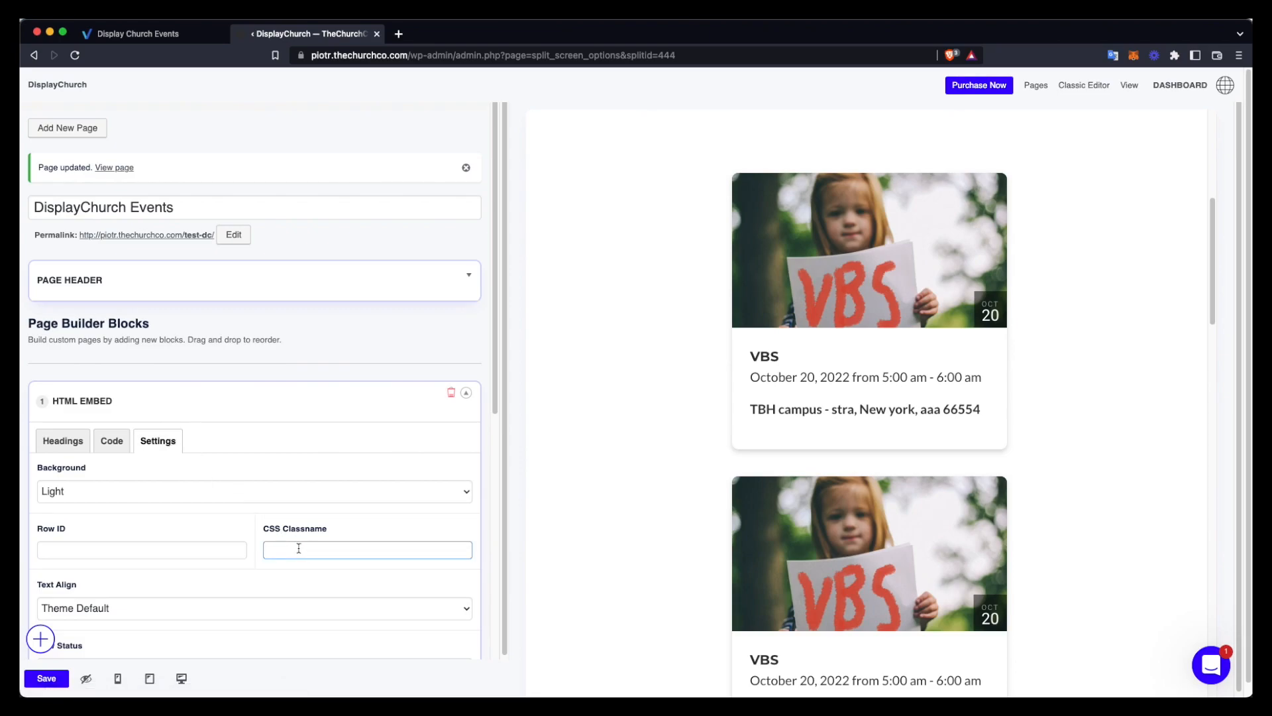
text(display-church-embed)
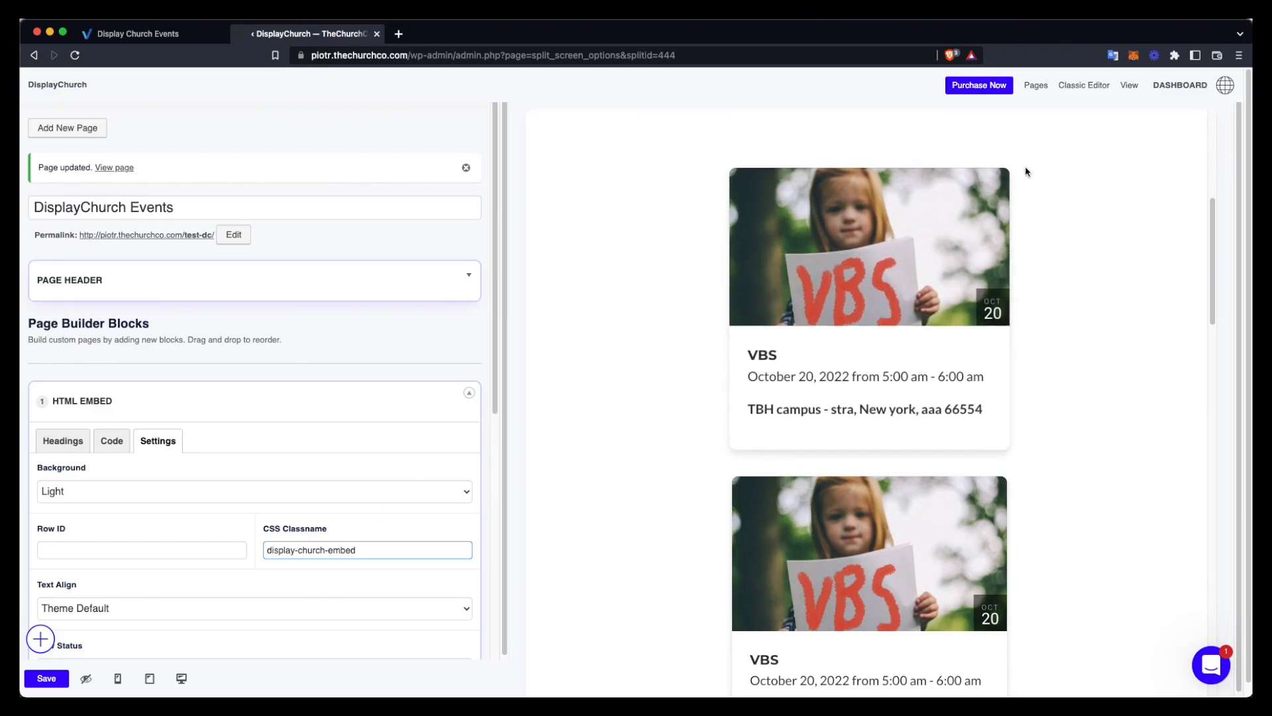
- Open the site dashboard in a new browser tab and go to the Additional CSS of the Design & Themes customizer
right_click(1171, 93)
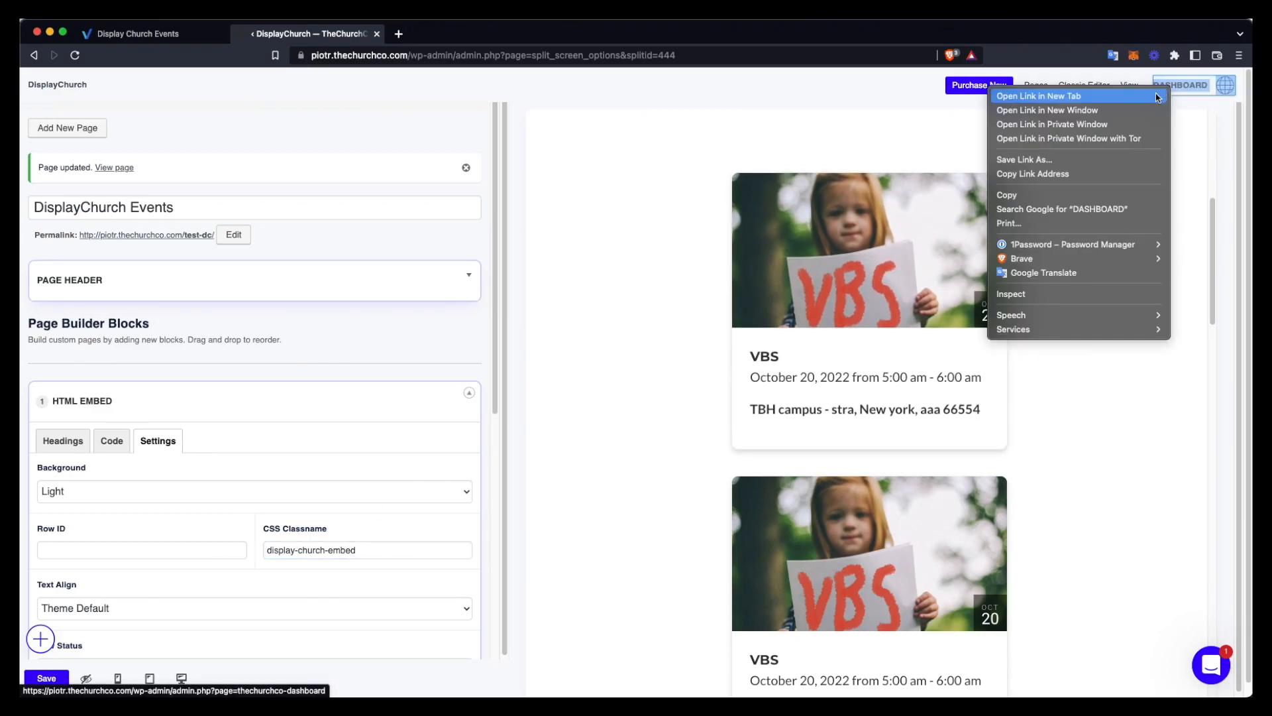
click(1156, 92)
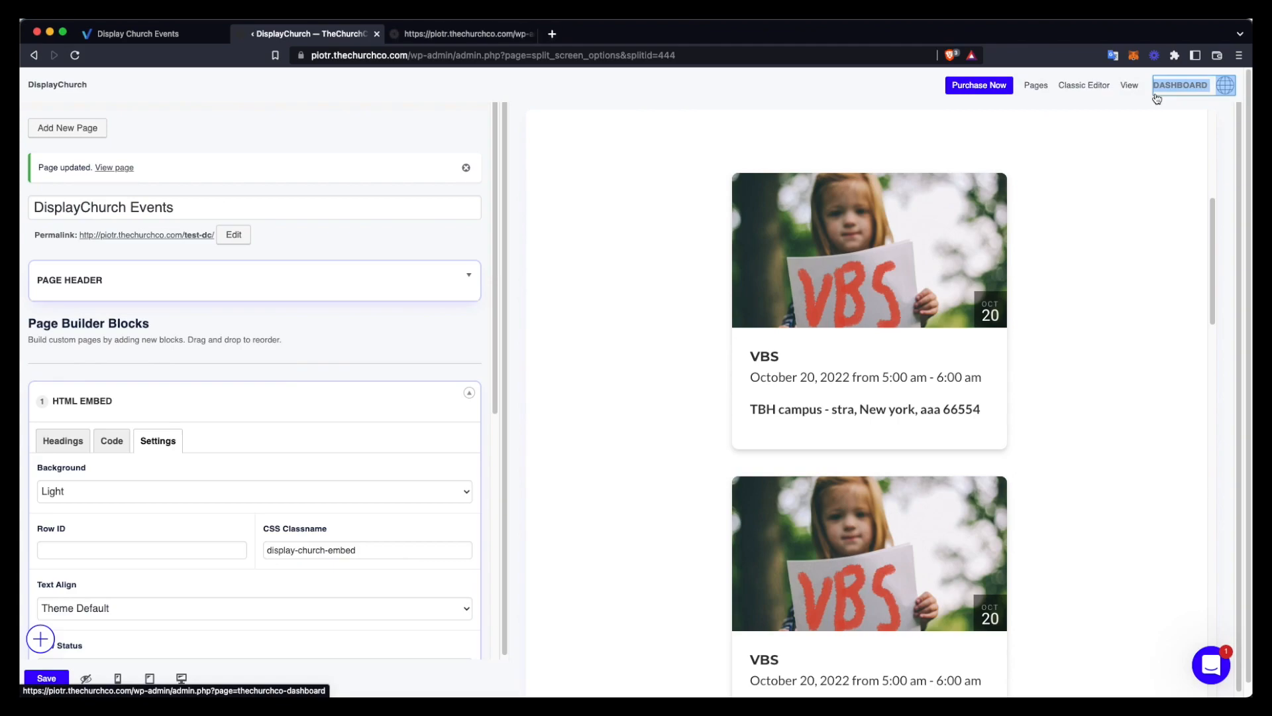
click(504, 34)
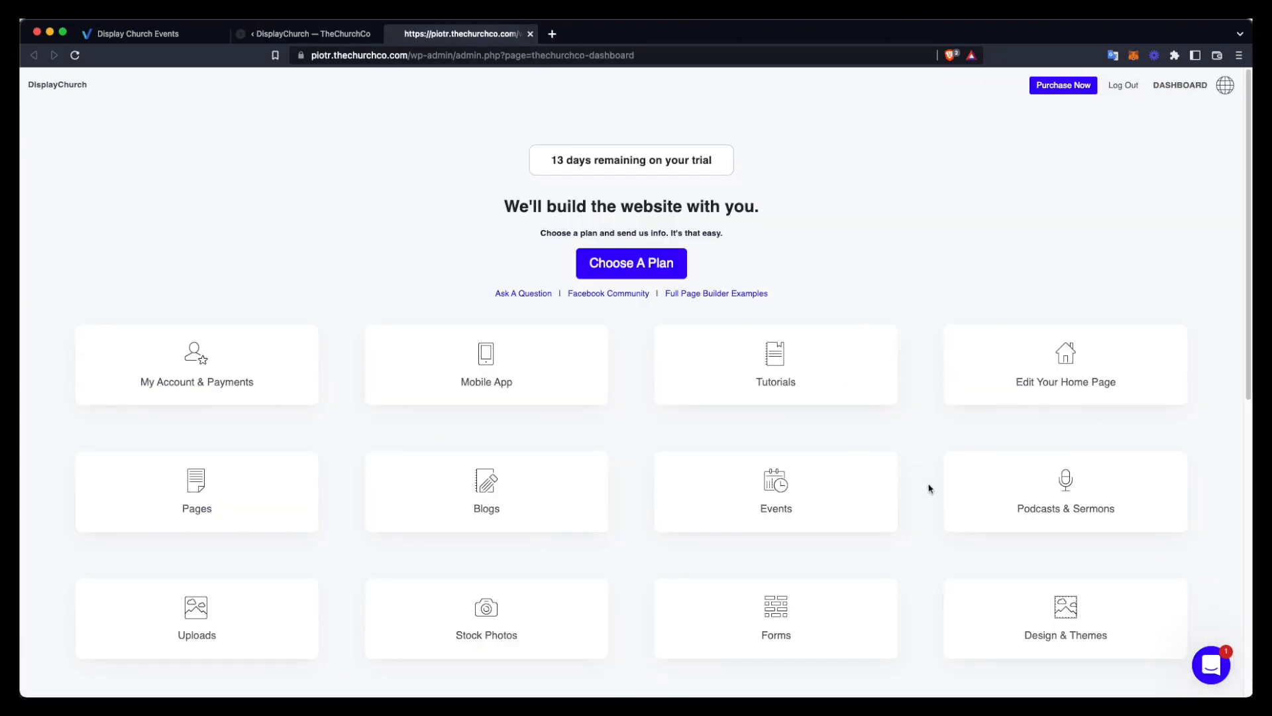
click(1032, 594)
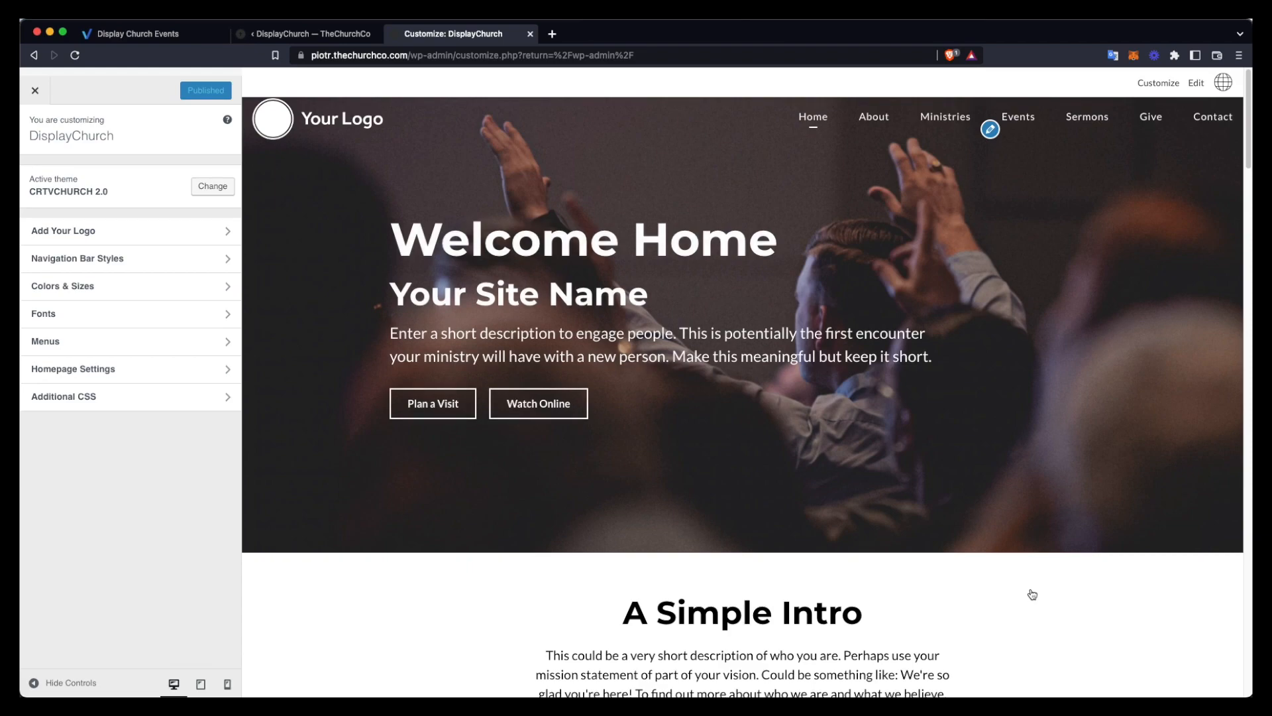
click(170, 398)
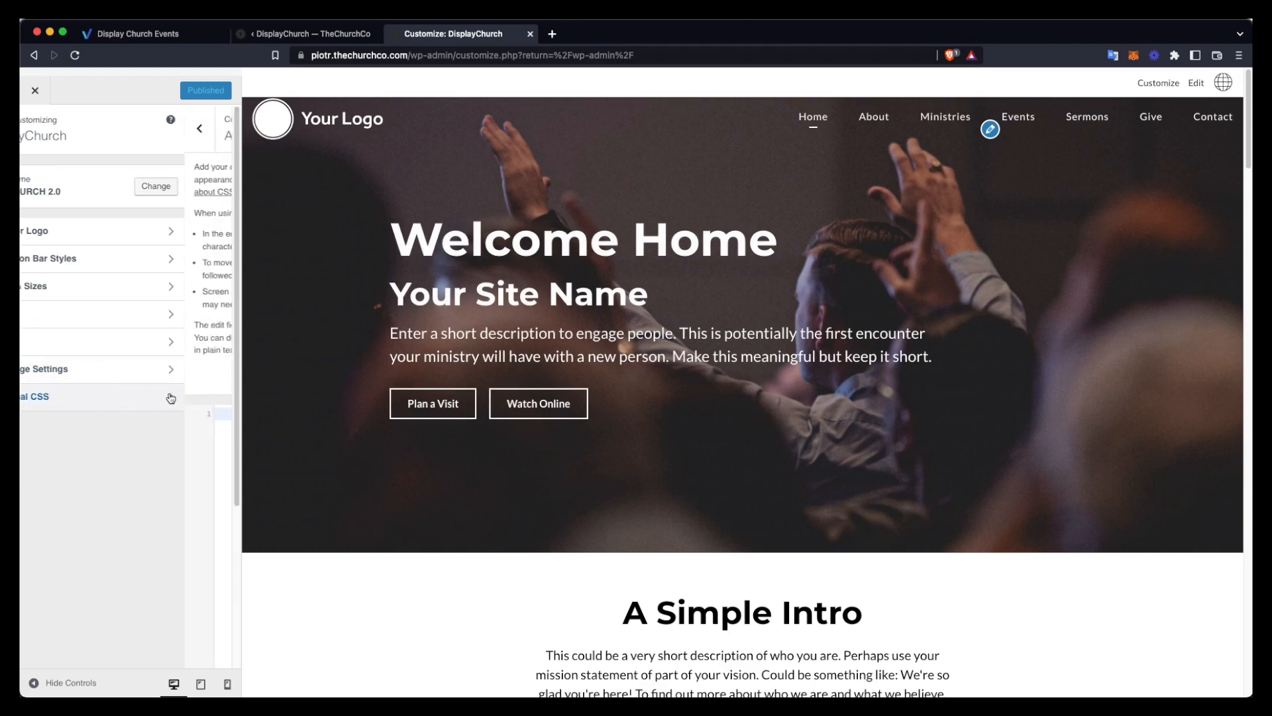
- Add and publish a CSS rule for .display-church-embed .row-content with width: 100% and margin-left: 0
click(161, 413)
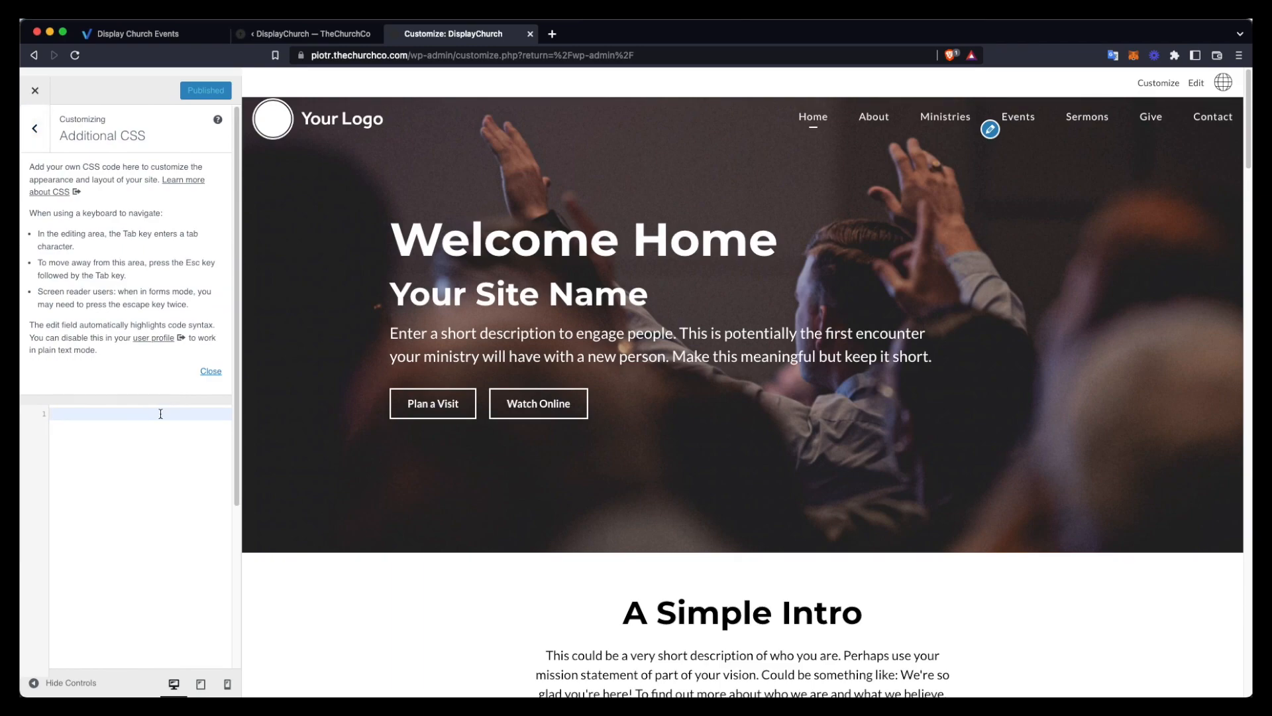
text(.display-church-embed)
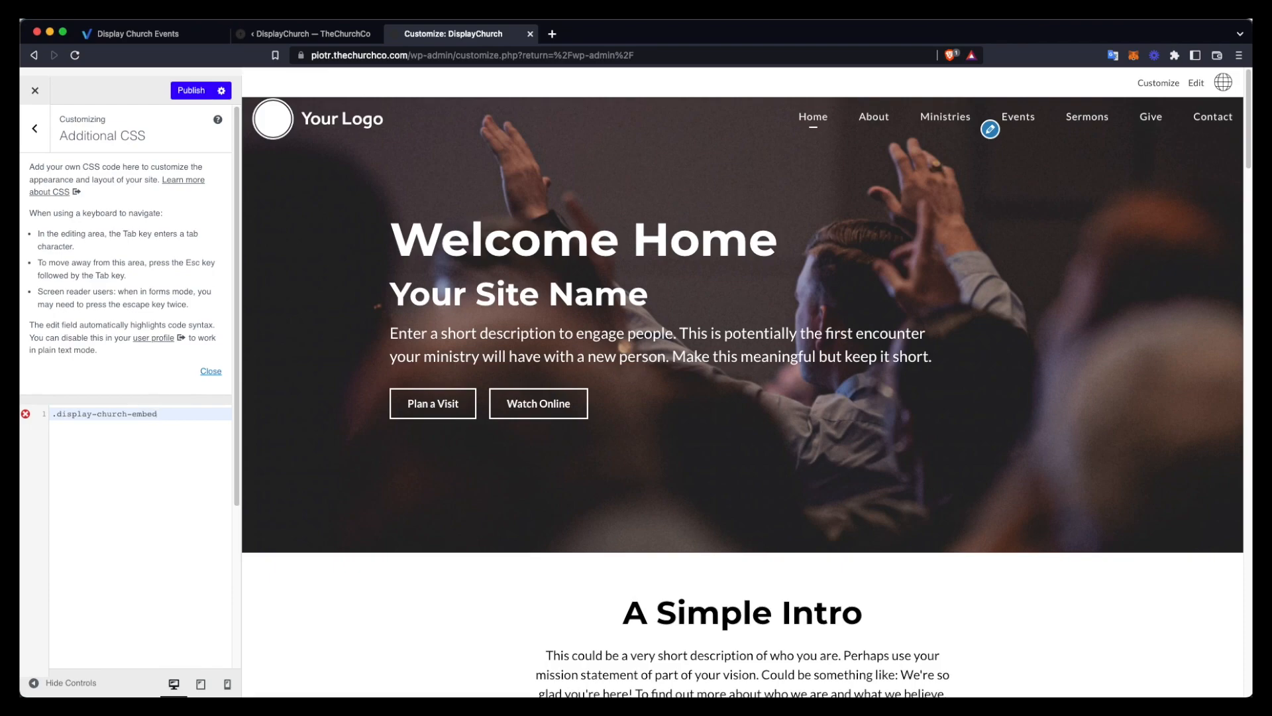
text(ntent {)
key(Return)
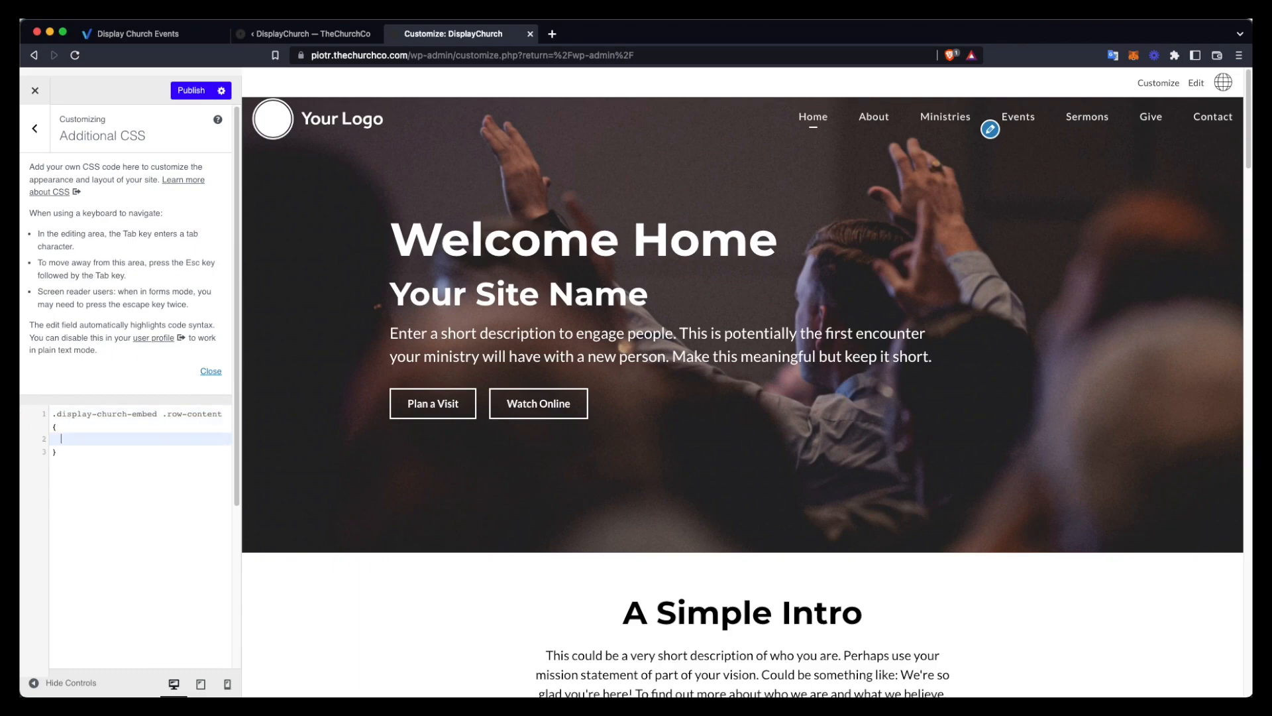
text(width:)
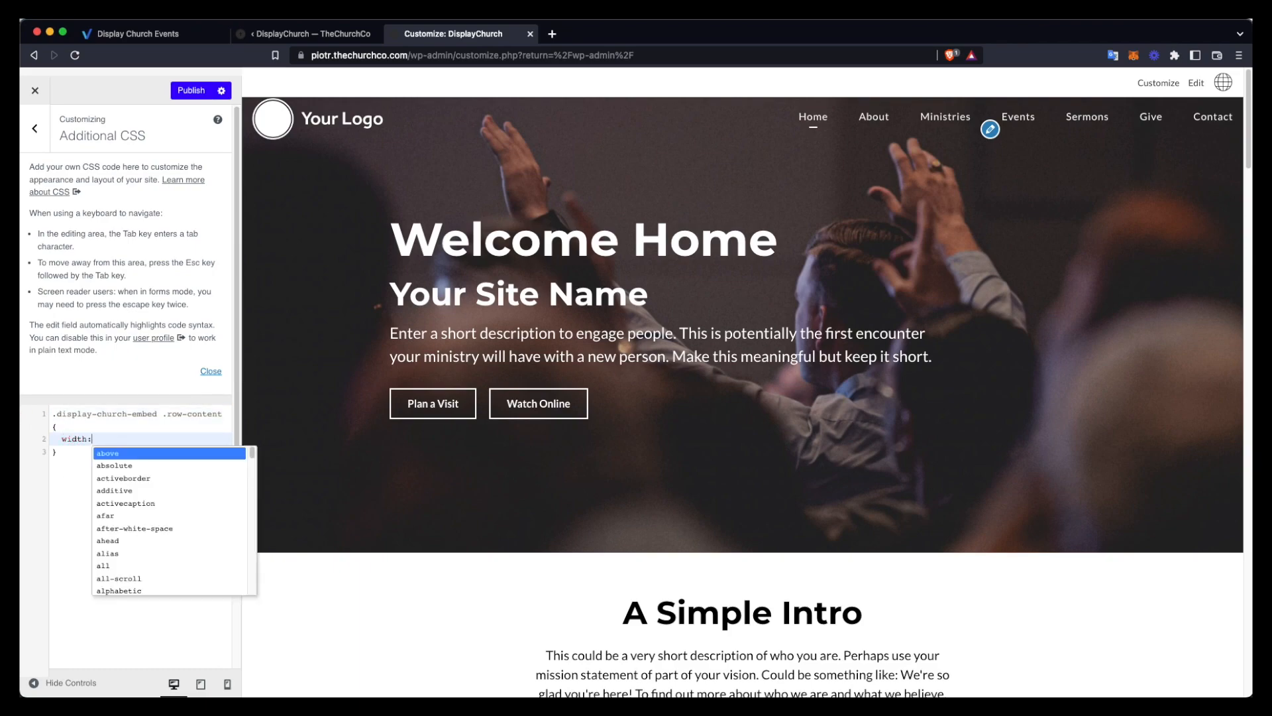
text( 100%;)
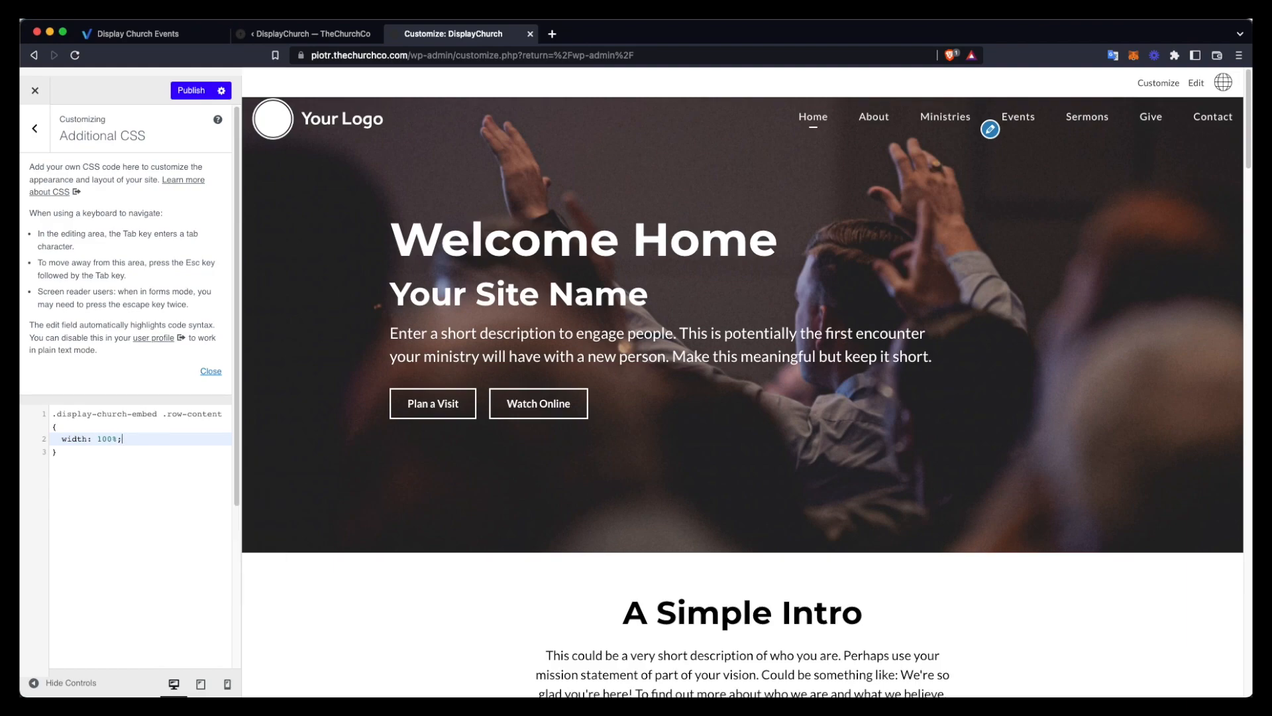
key(Return)
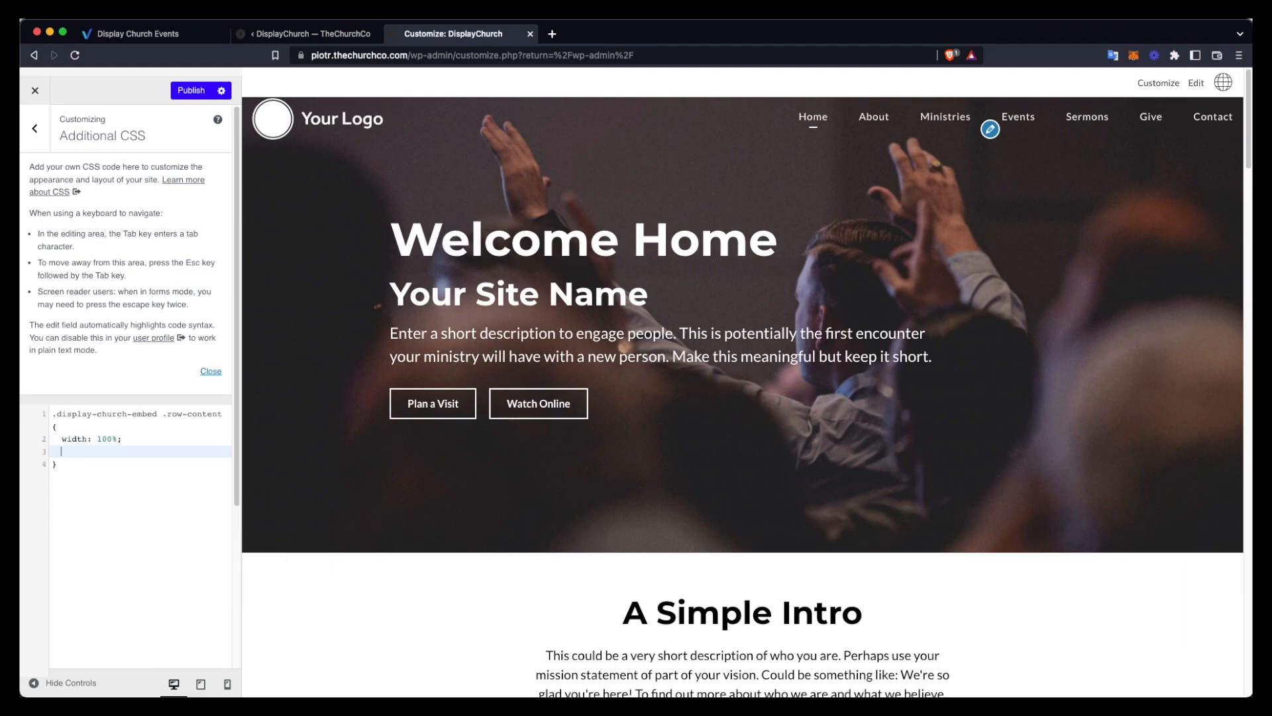
text(margin-left: 0;)
click(189, 92)
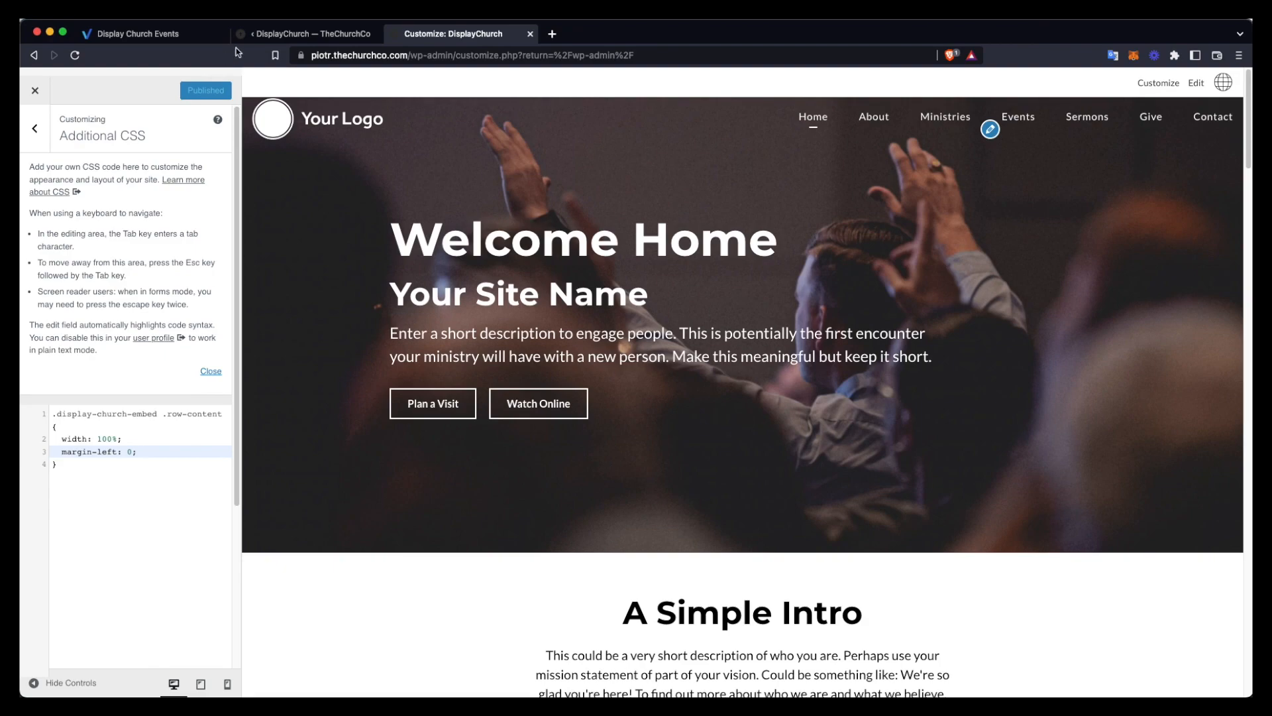
- Save the DisplayChurch Events page again and compare its preview with the original CC Calendar Cards calendar in Display Church Events
click(281, 35)
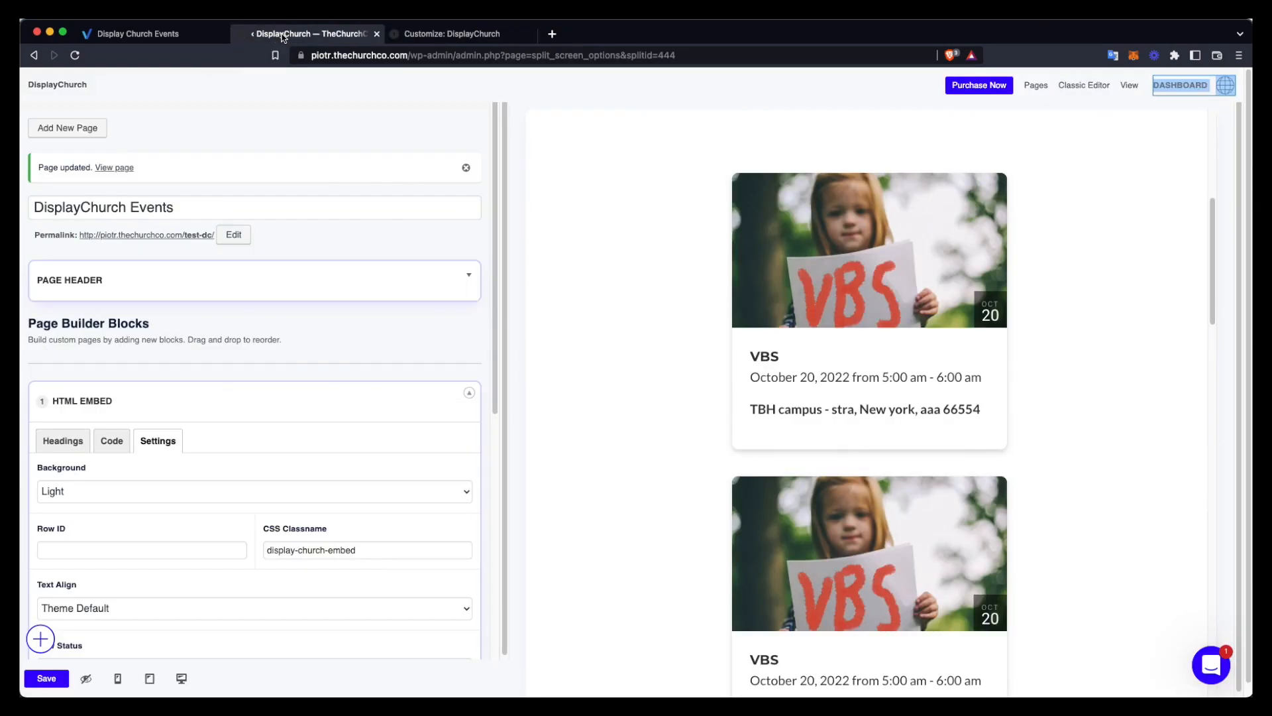
click(48, 677)
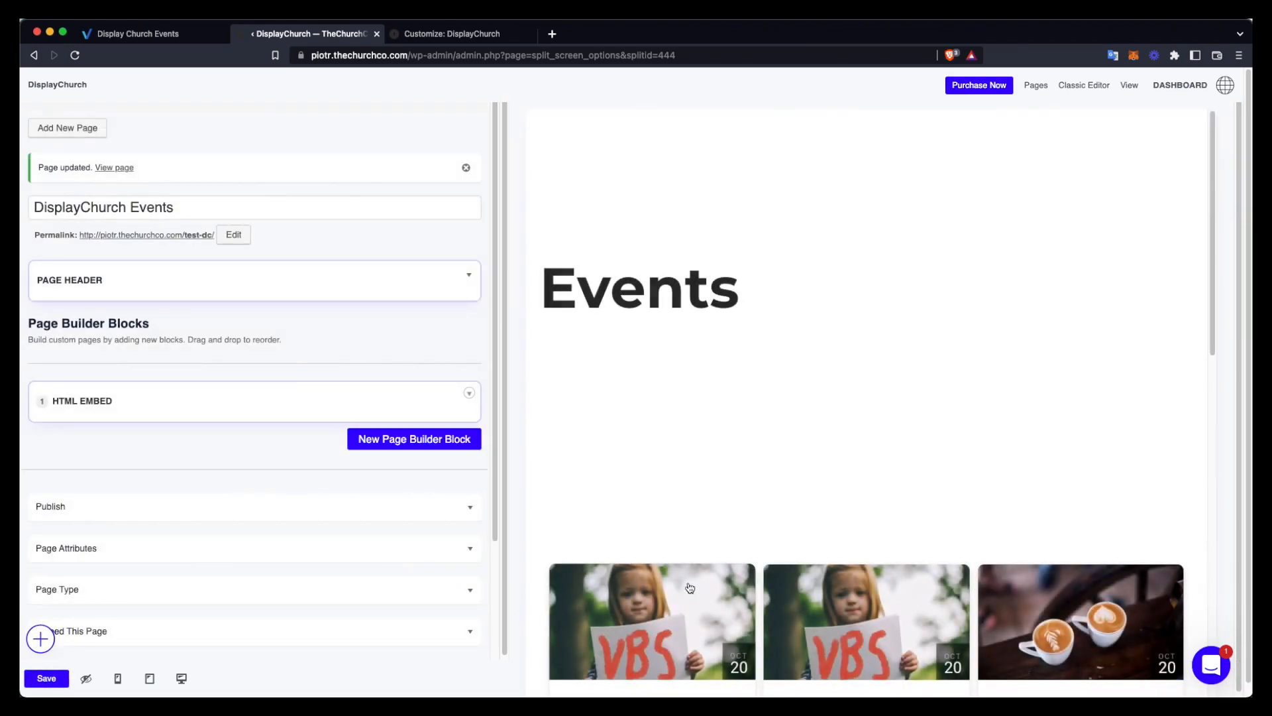
scroll(705, 583, down, 4)
scroll(705, 583, down, 3)
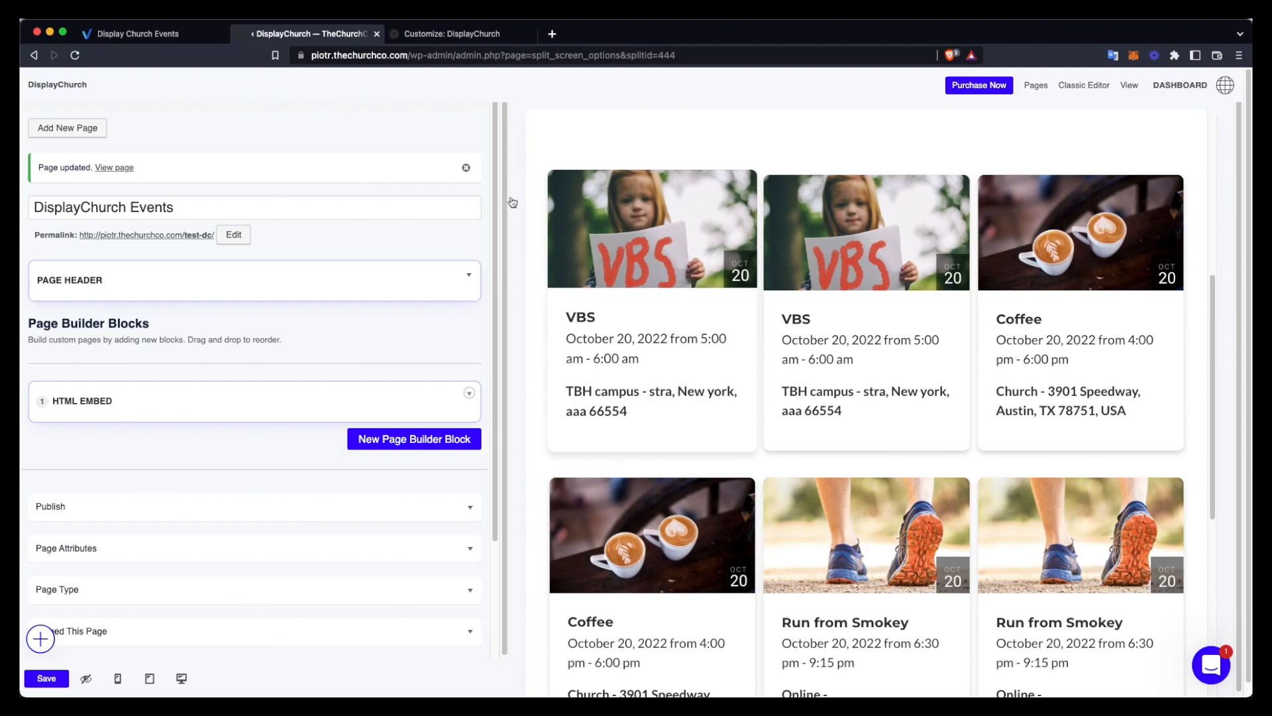
click(190, 37)
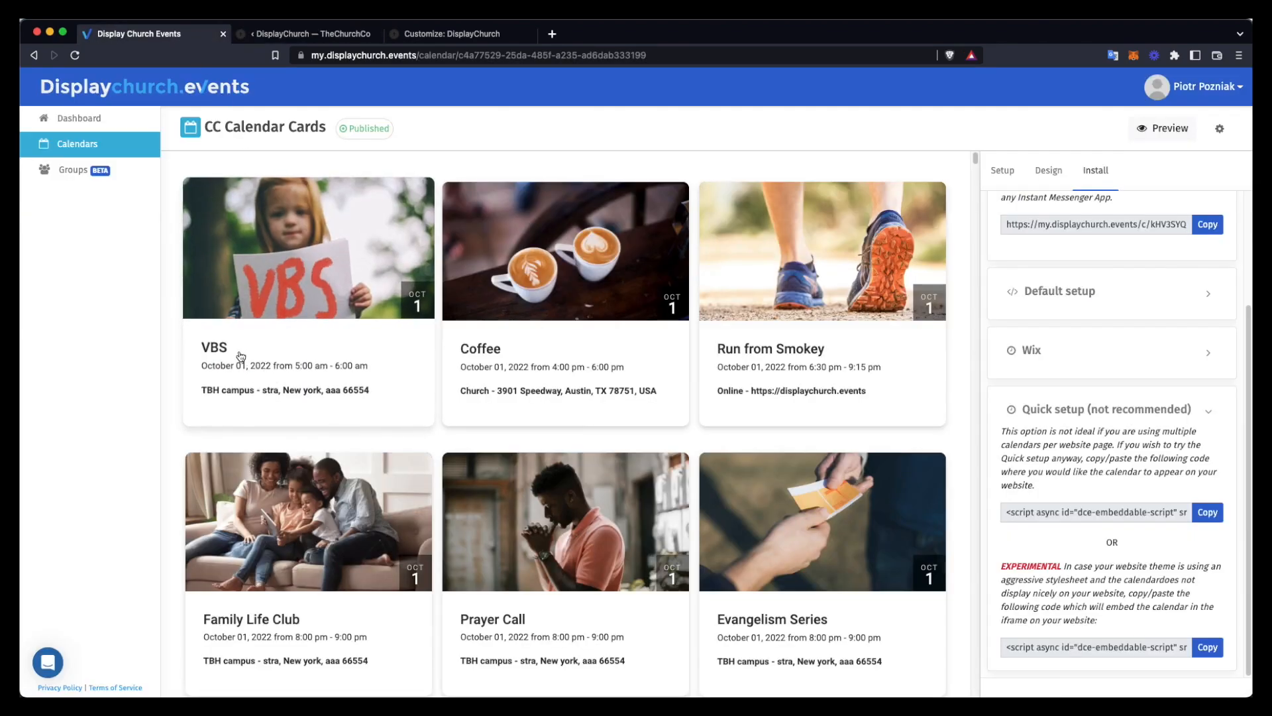
click(314, 34)
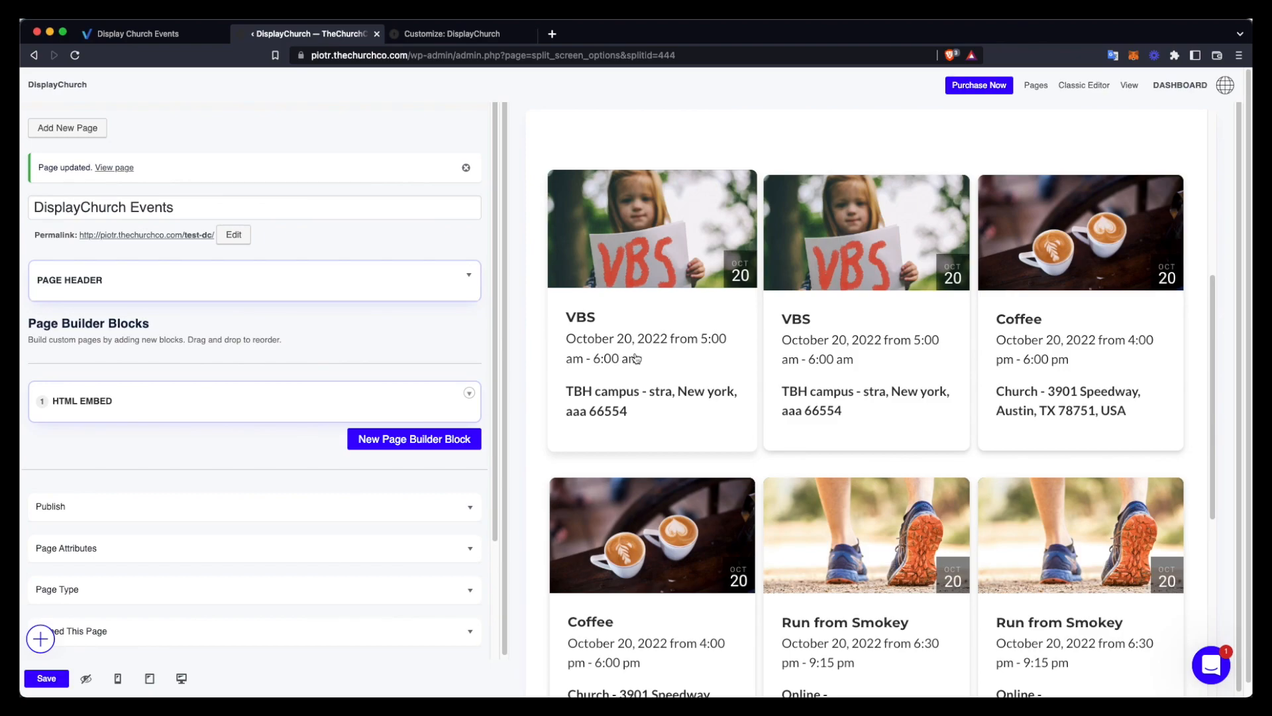
- Copy the experimental iframe embed code from the CC Calendar Cards quick setup in Display Church Events
click(185, 40)
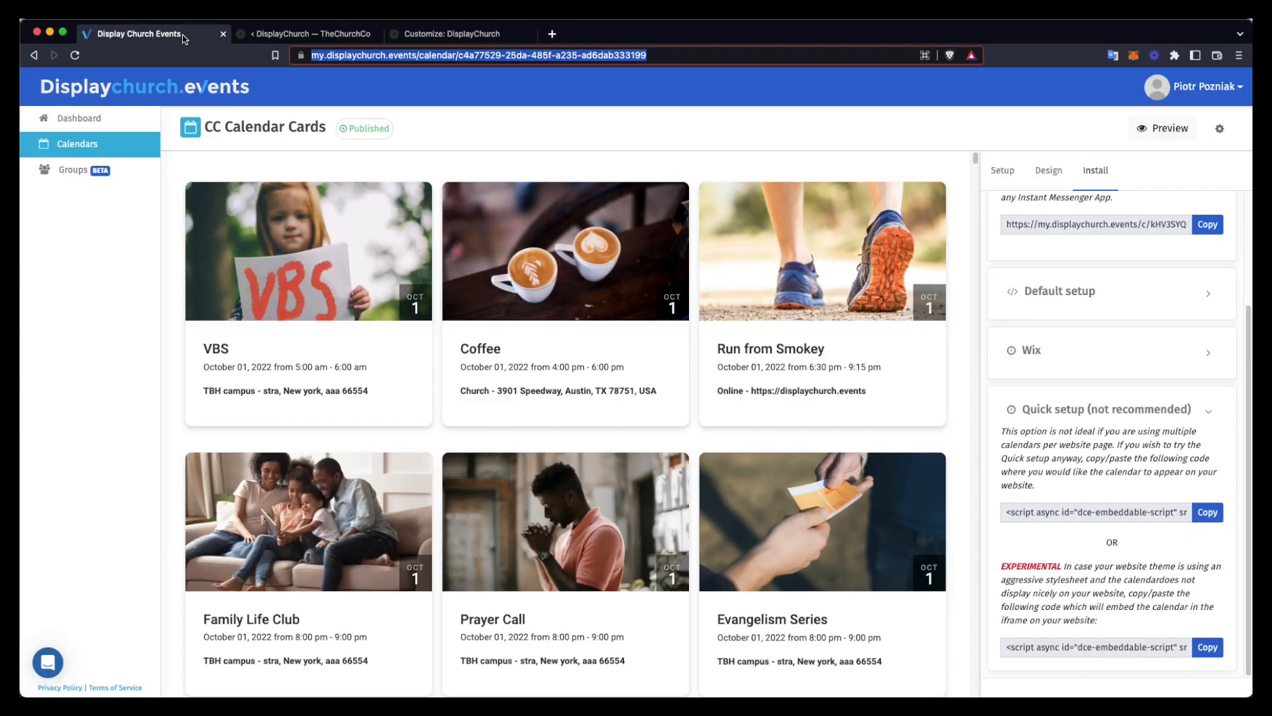
click(1156, 611)
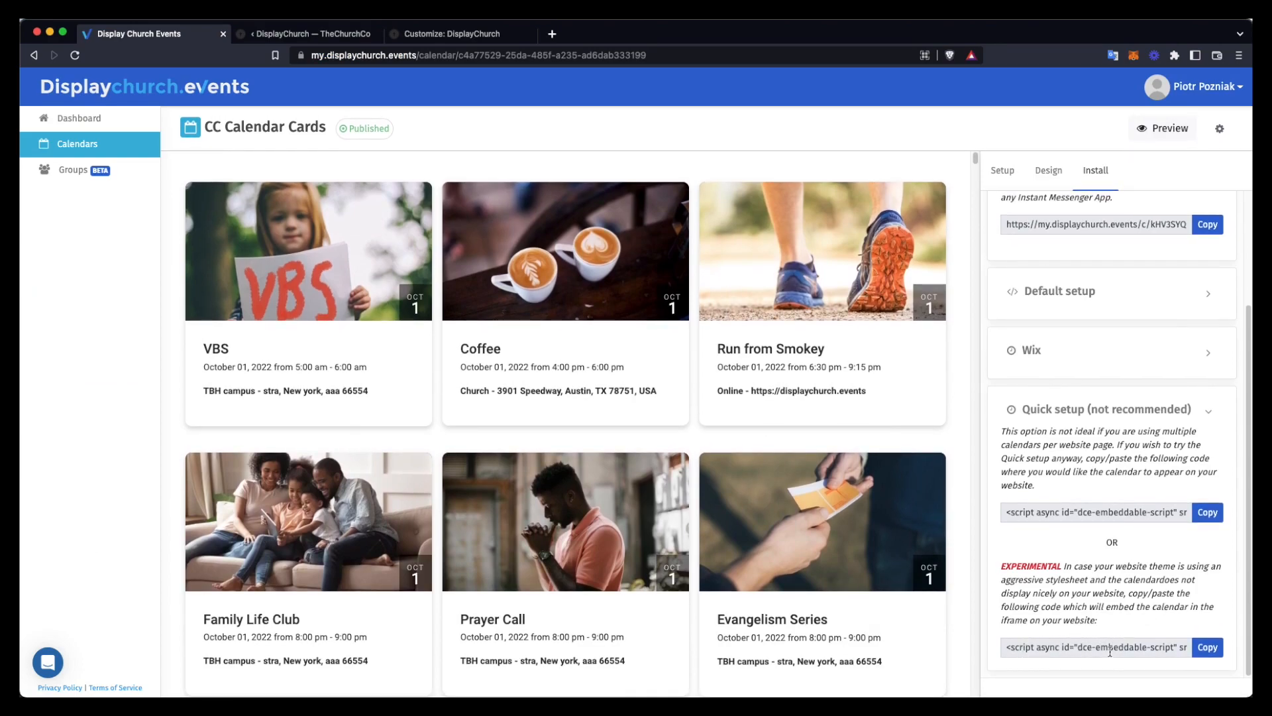
click(1207, 647)
- Replace the HTML code of the DisplayChurch Events page's HTML Embed block with the copied iframe embed code
click(338, 36)
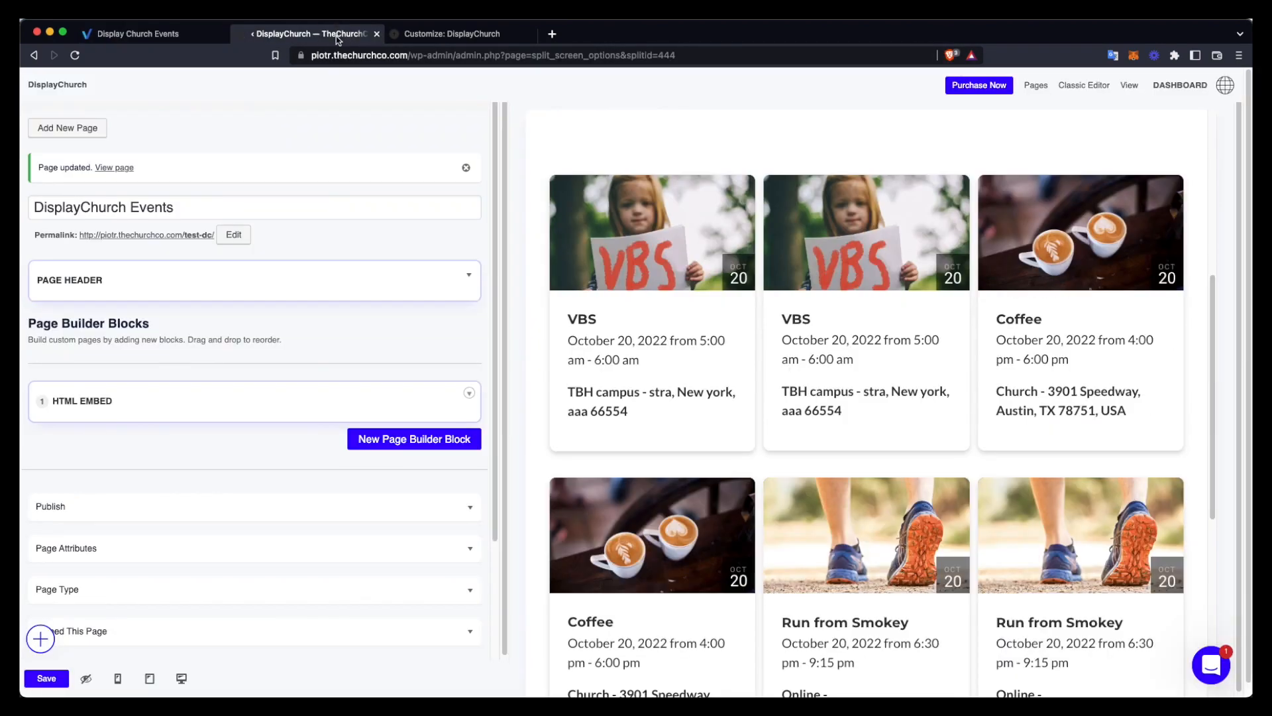
click(192, 402)
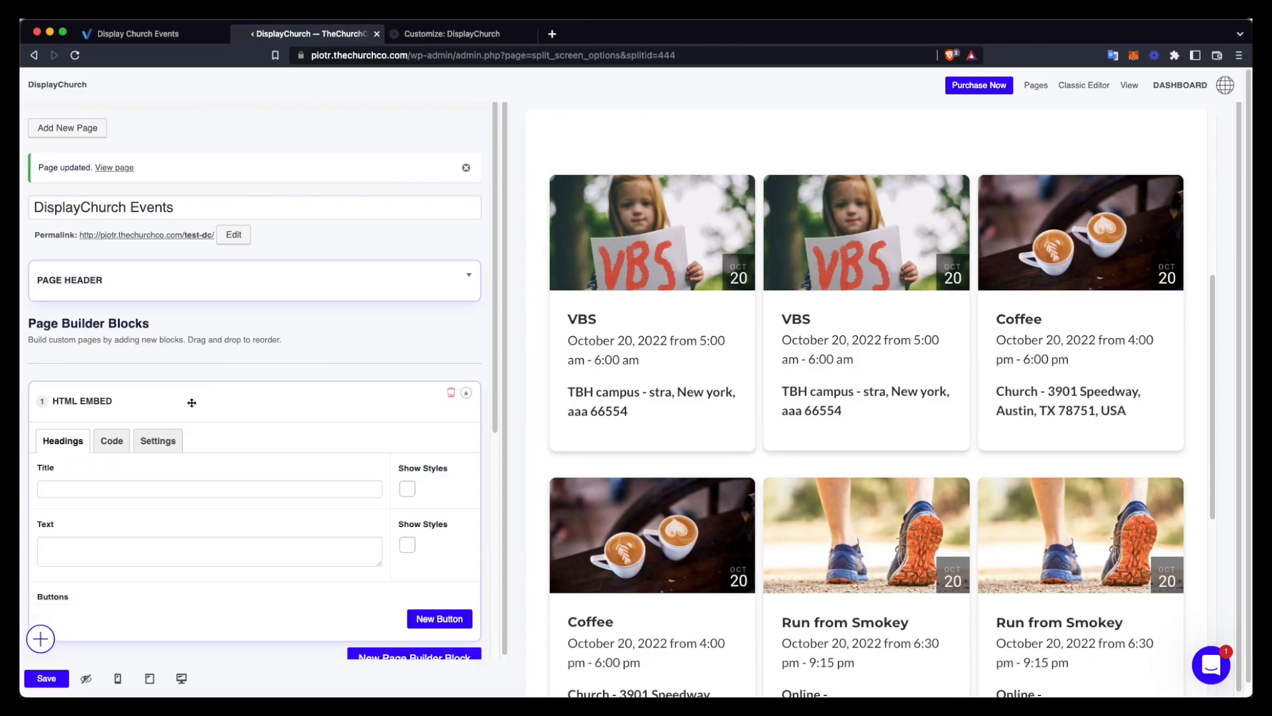
click(113, 442)
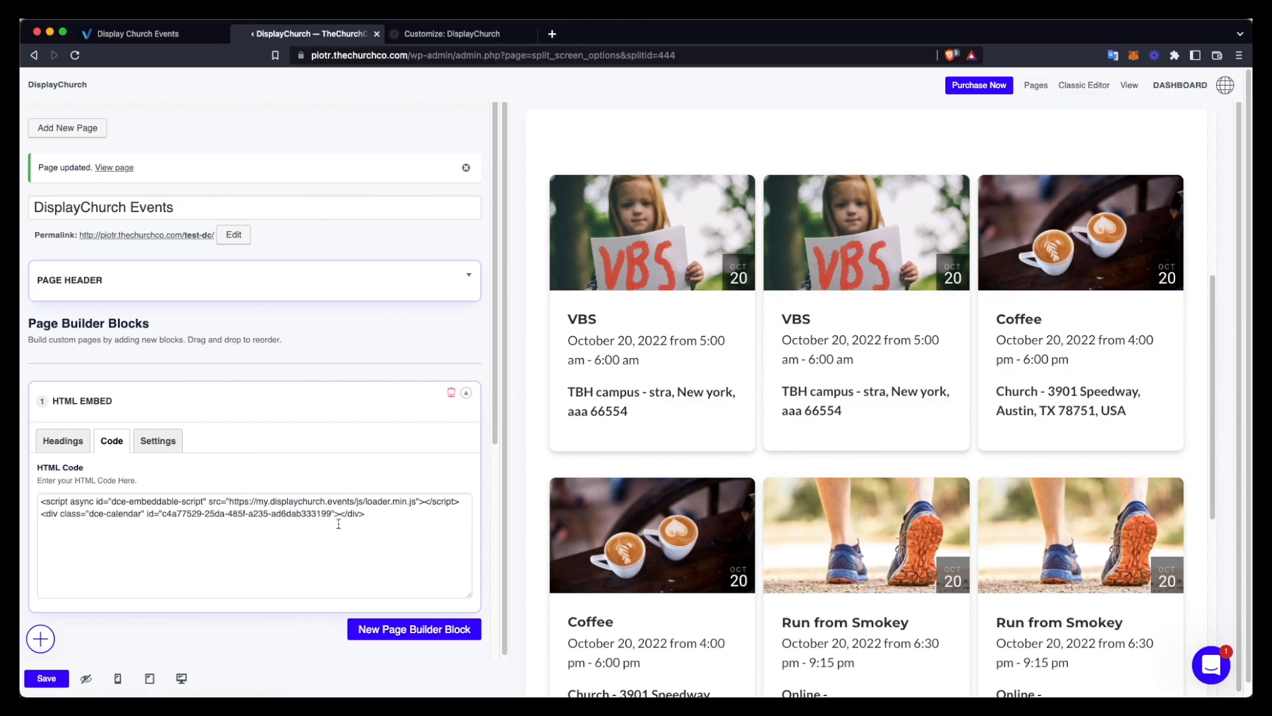
drag(389, 507, 170, 466)
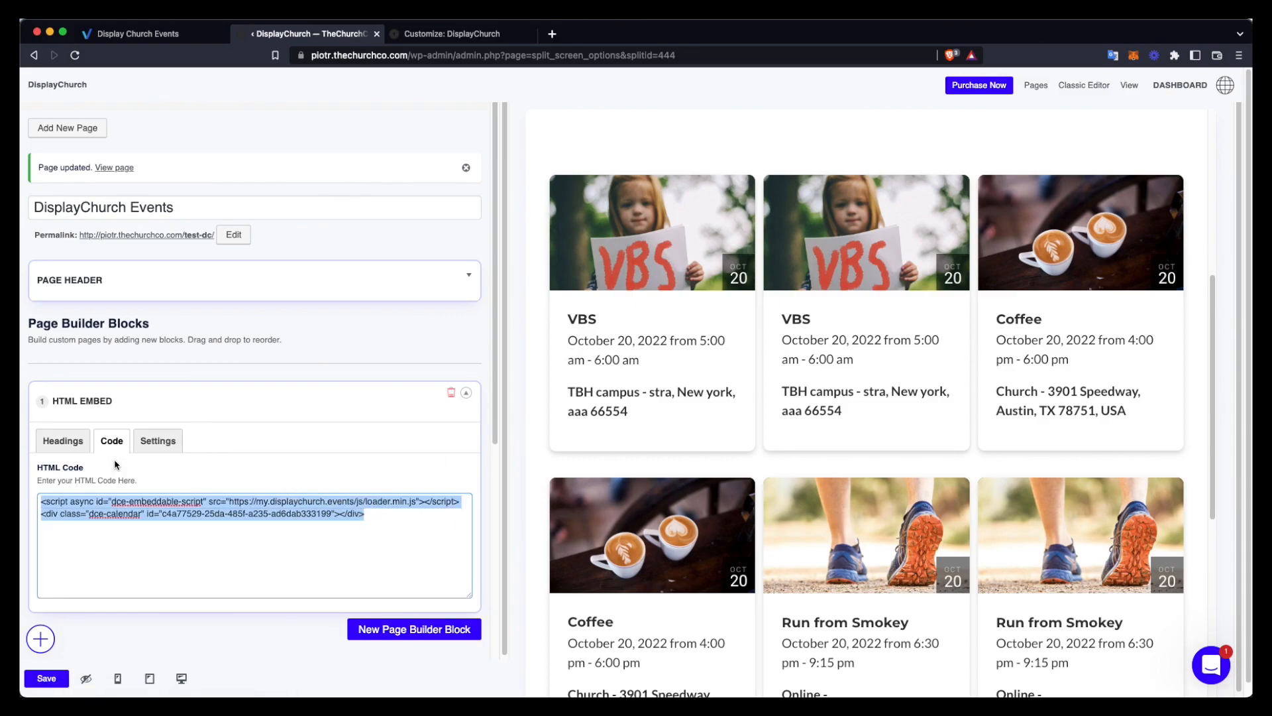
key(BackSpace)
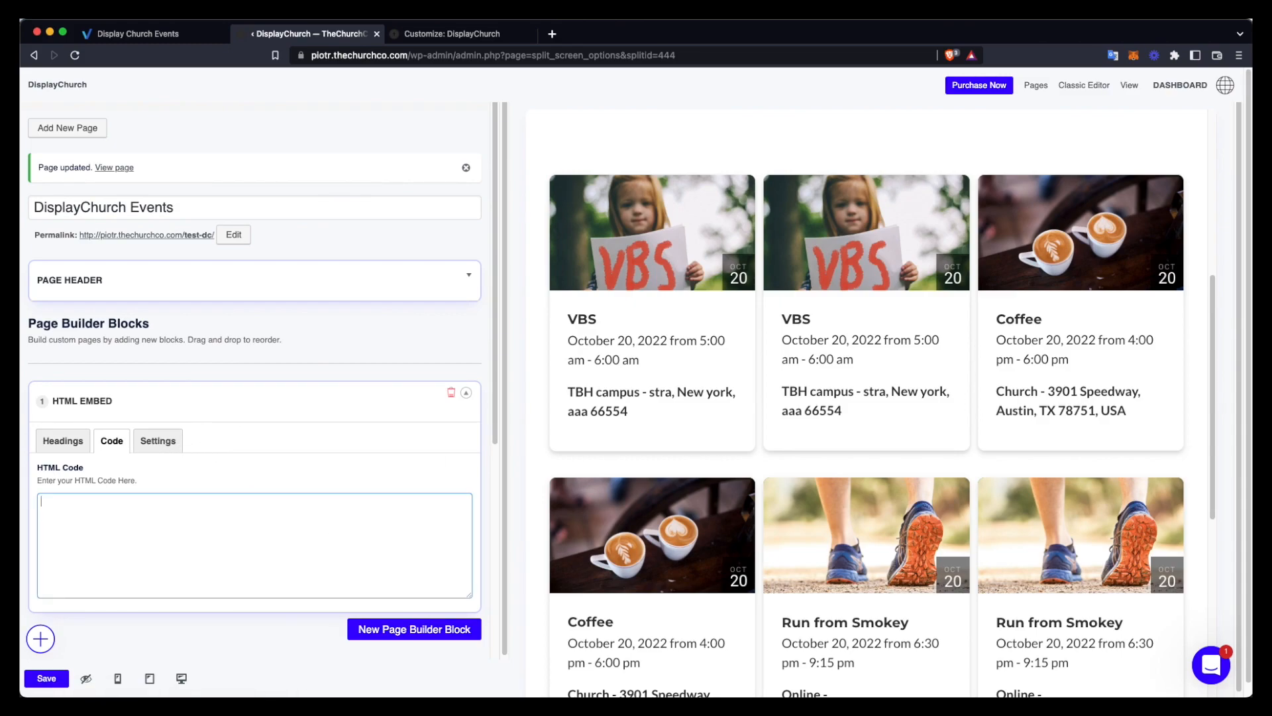
right_click(99, 559)
click(114, 546)
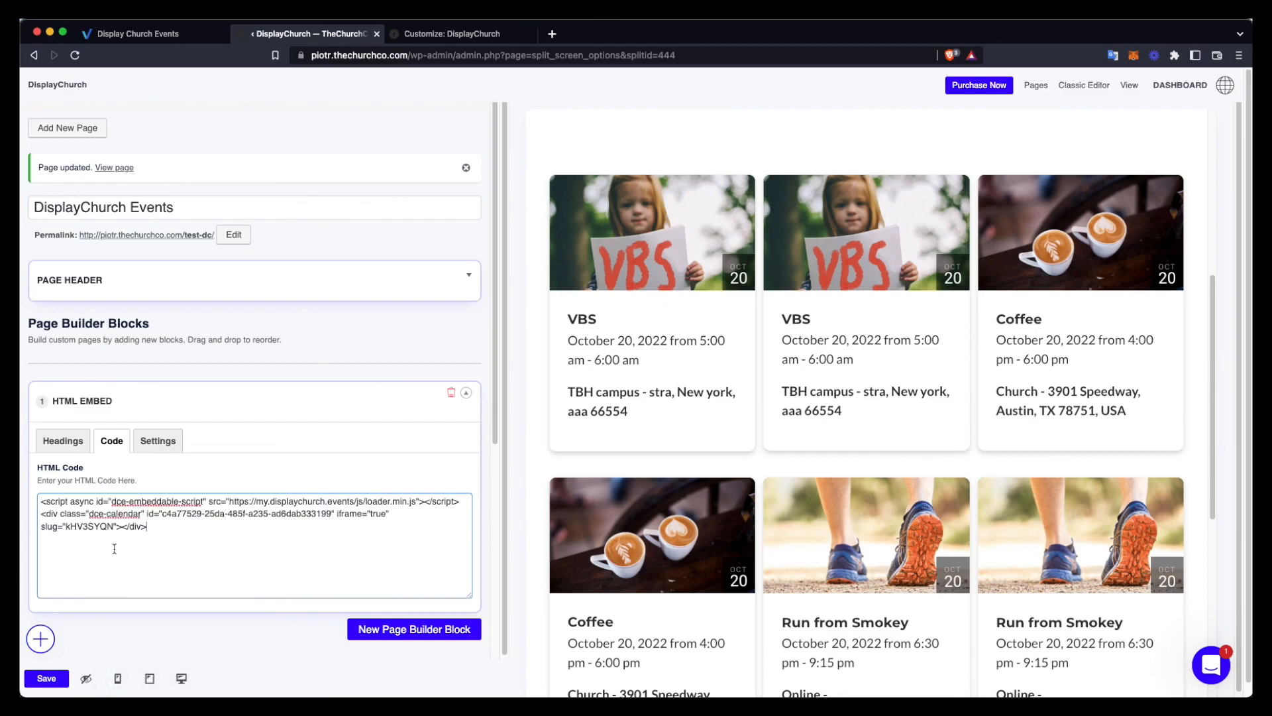
- Save the page with the iframe embed and compare the previewed cards with the original calendar in Display Church Events
click(46, 680)
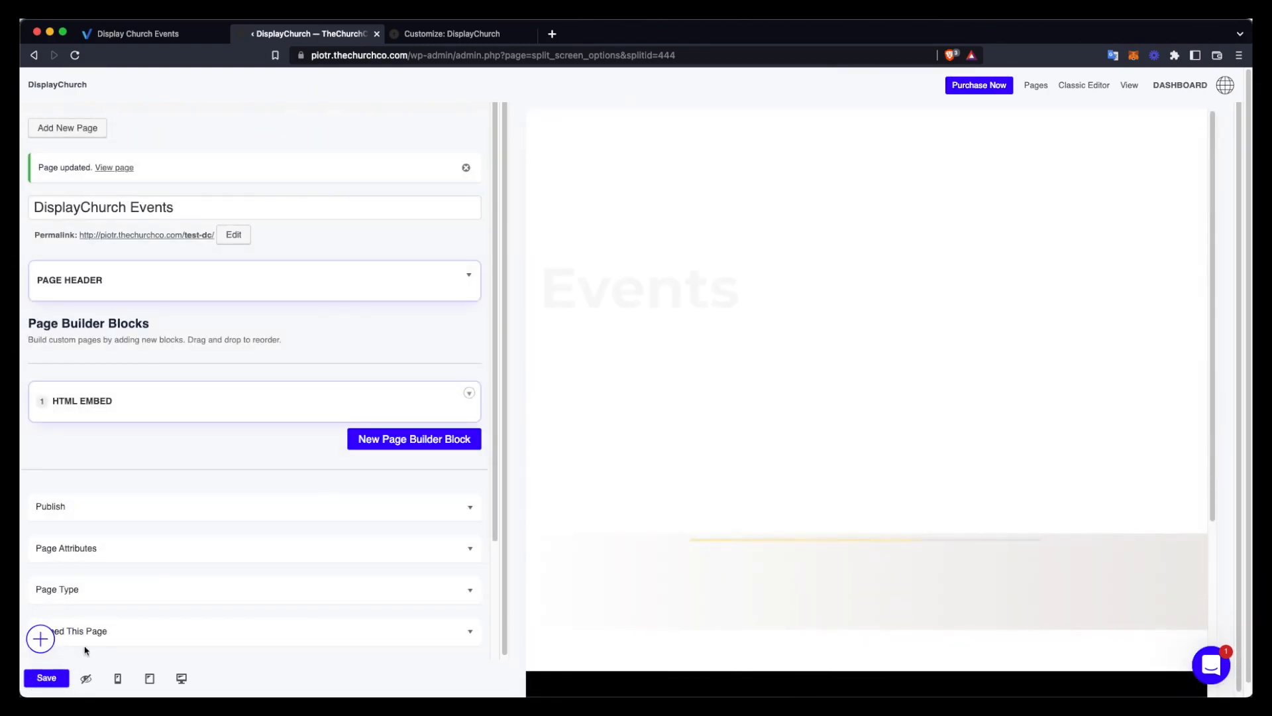
scroll(703, 520, down, 5)
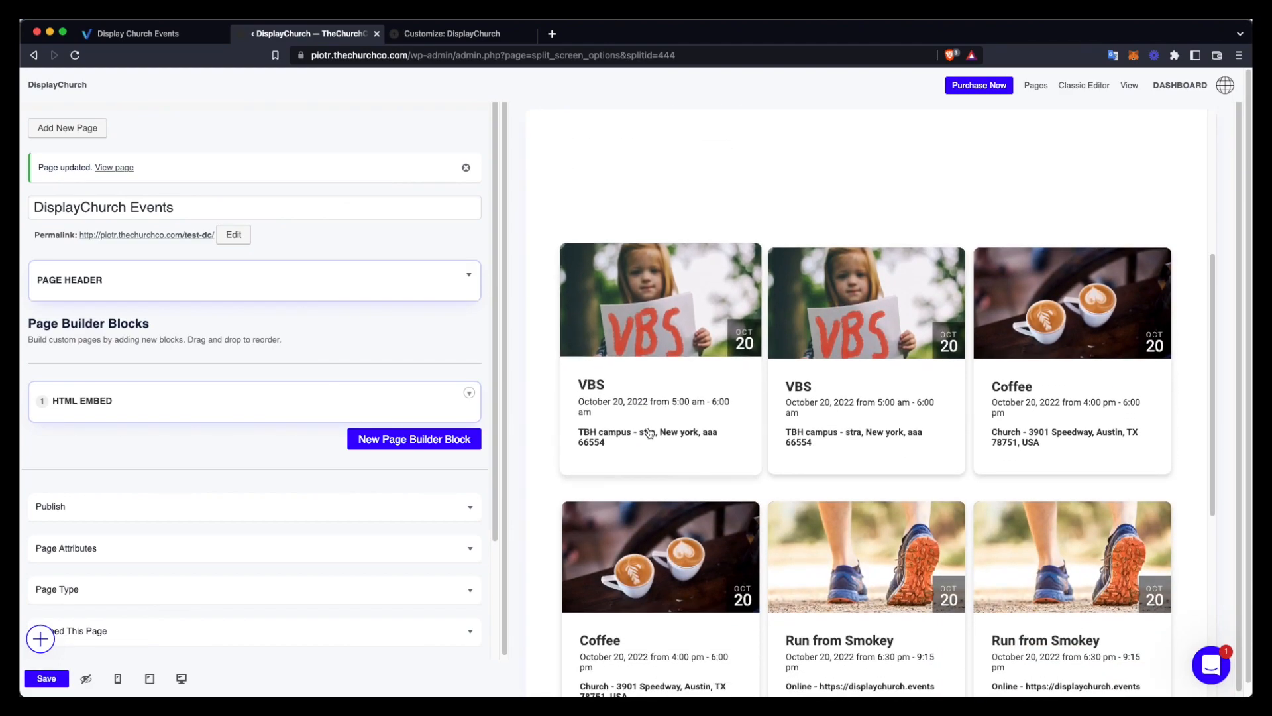
click(166, 36)
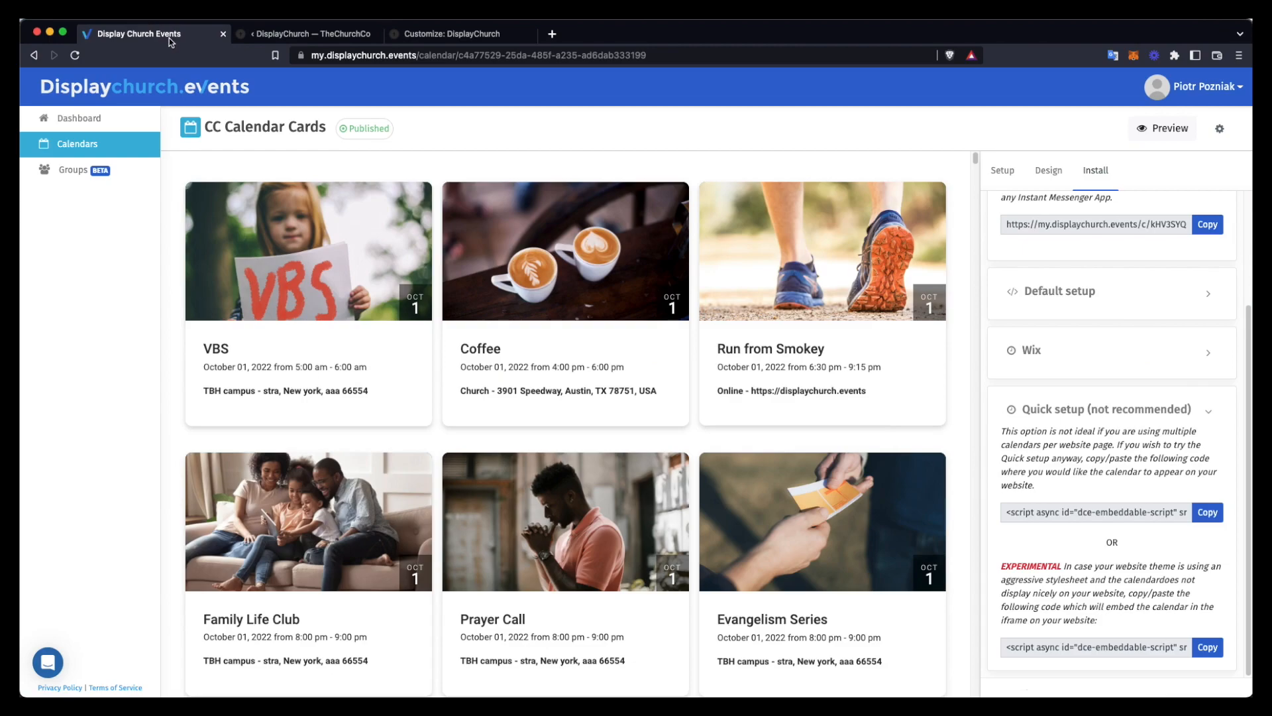
click(294, 38)
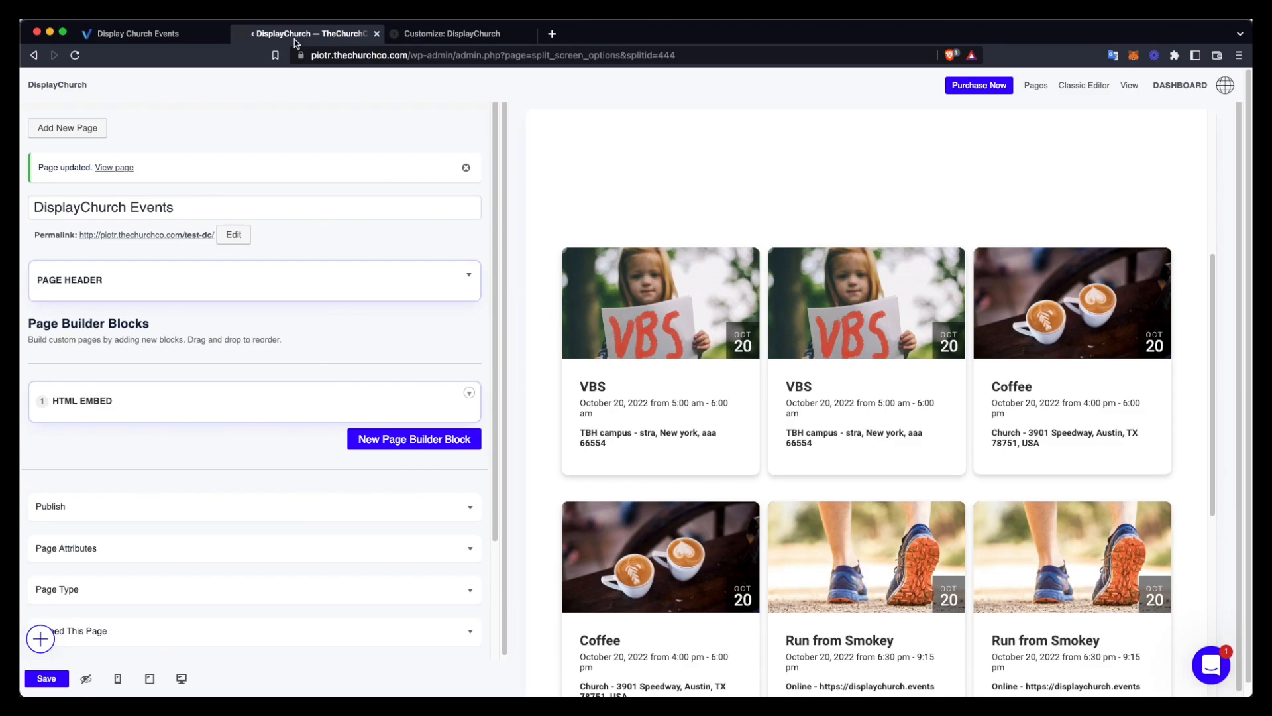
- Open the CC Calendar Slider calendar in Display Church Events and copy its experimental iframe embed code from the quick setup
click(174, 34)
click(91, 144)
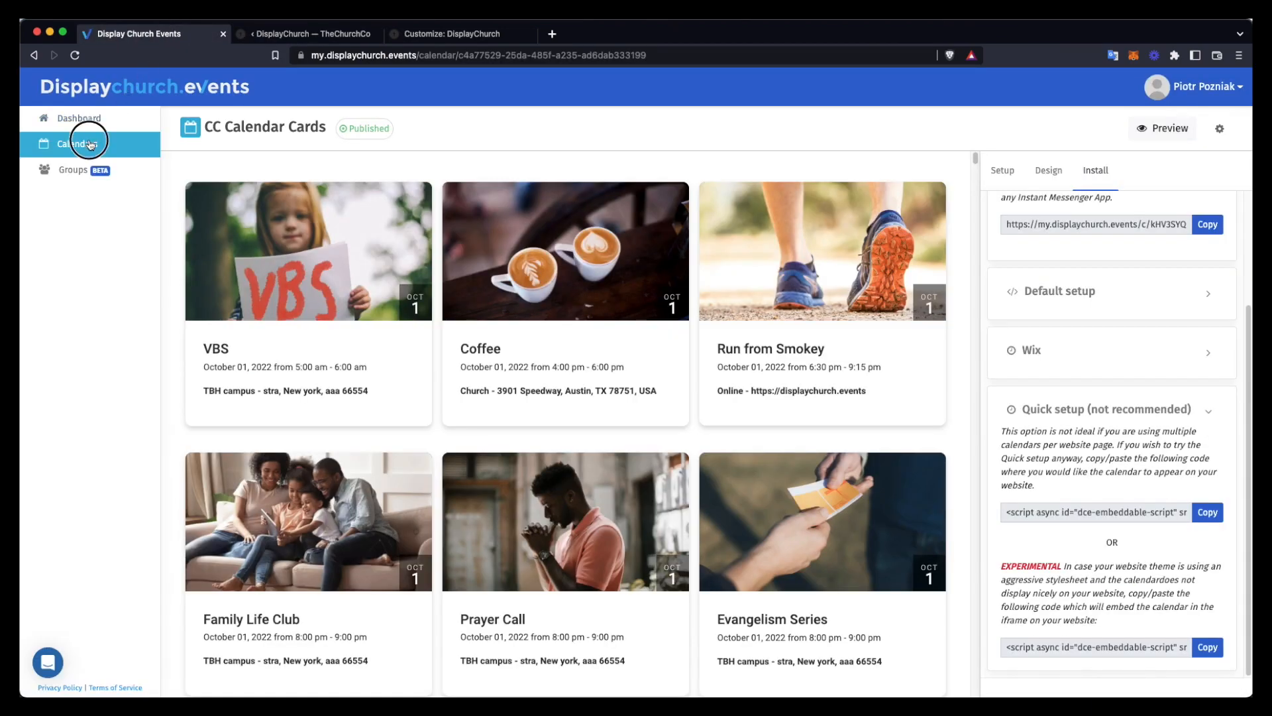
click(210, 251)
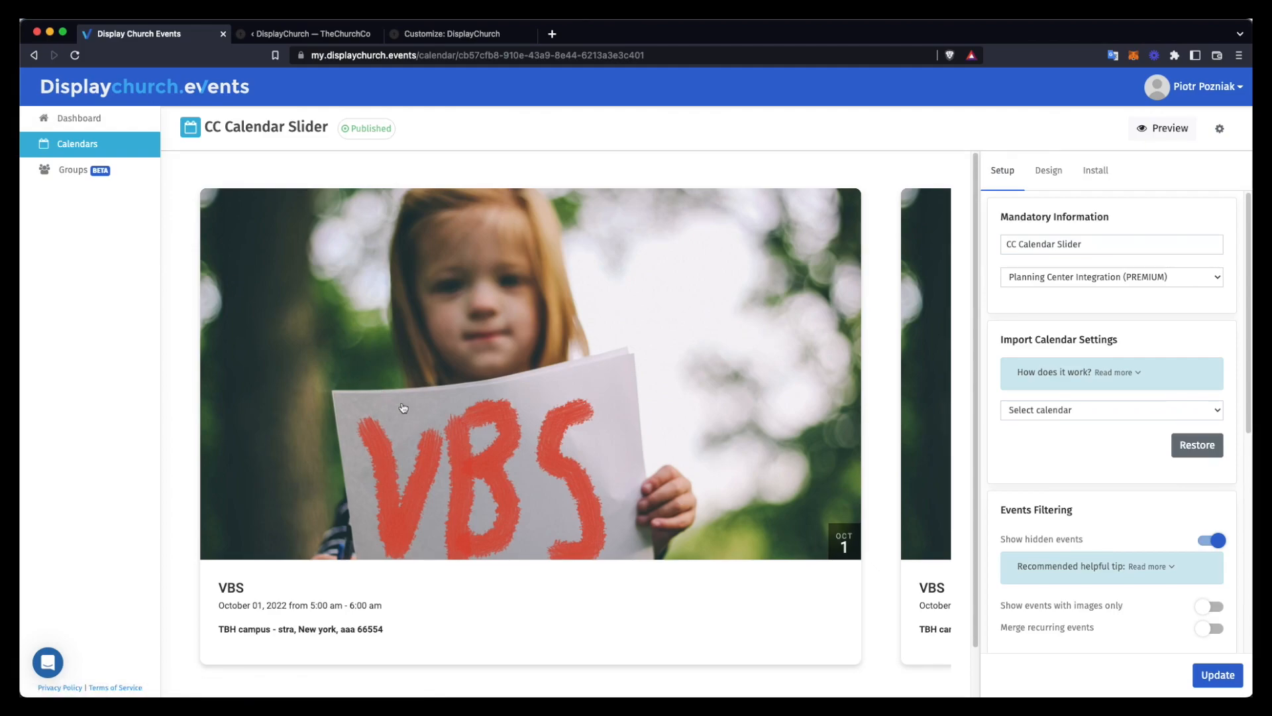
click(1100, 177)
click(1059, 555)
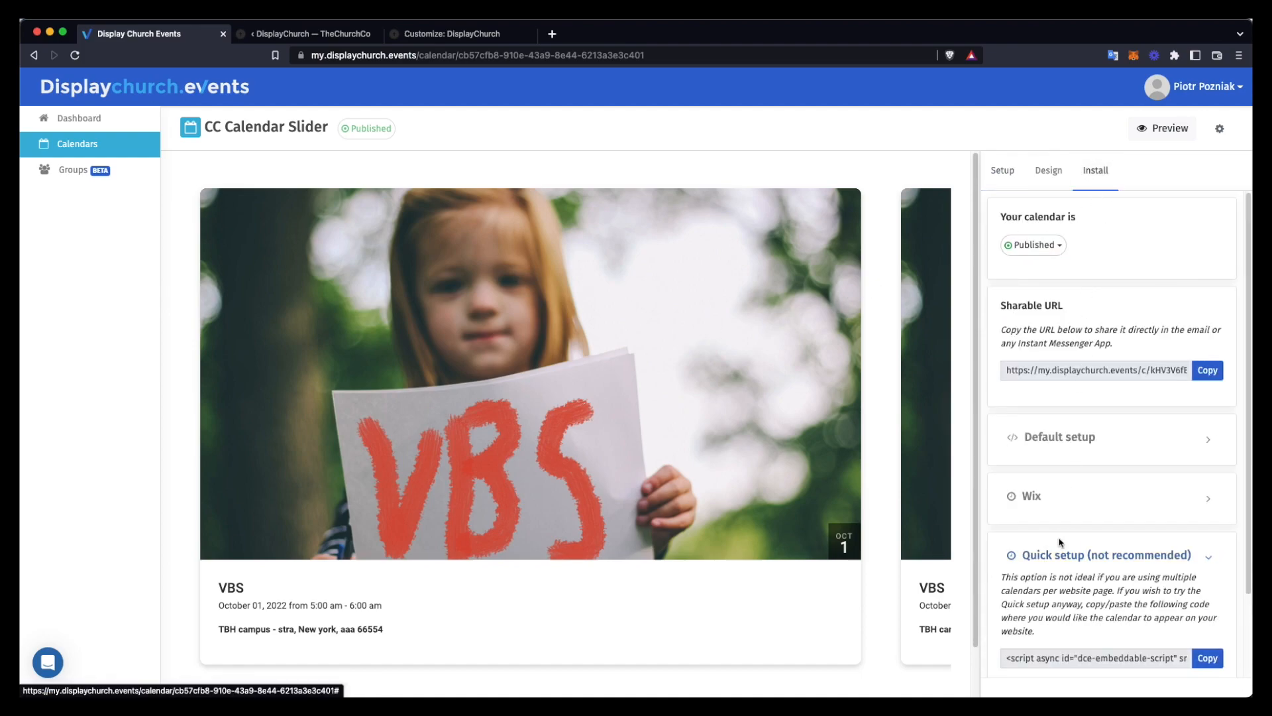
scroll(1060, 542, down, 2)
scroll(1058, 542, down, 1)
click(1210, 652)
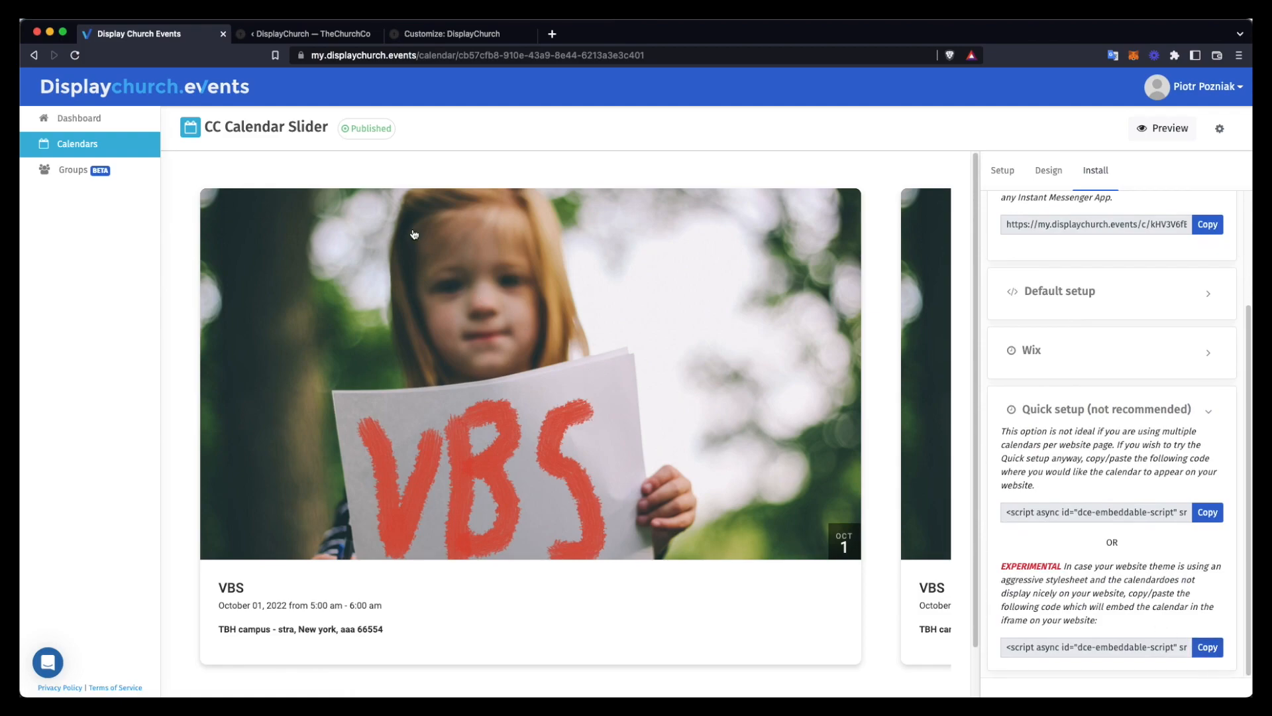
- Add a second HTML Embed page builder block to the DisplayChurch Events page
click(327, 37)
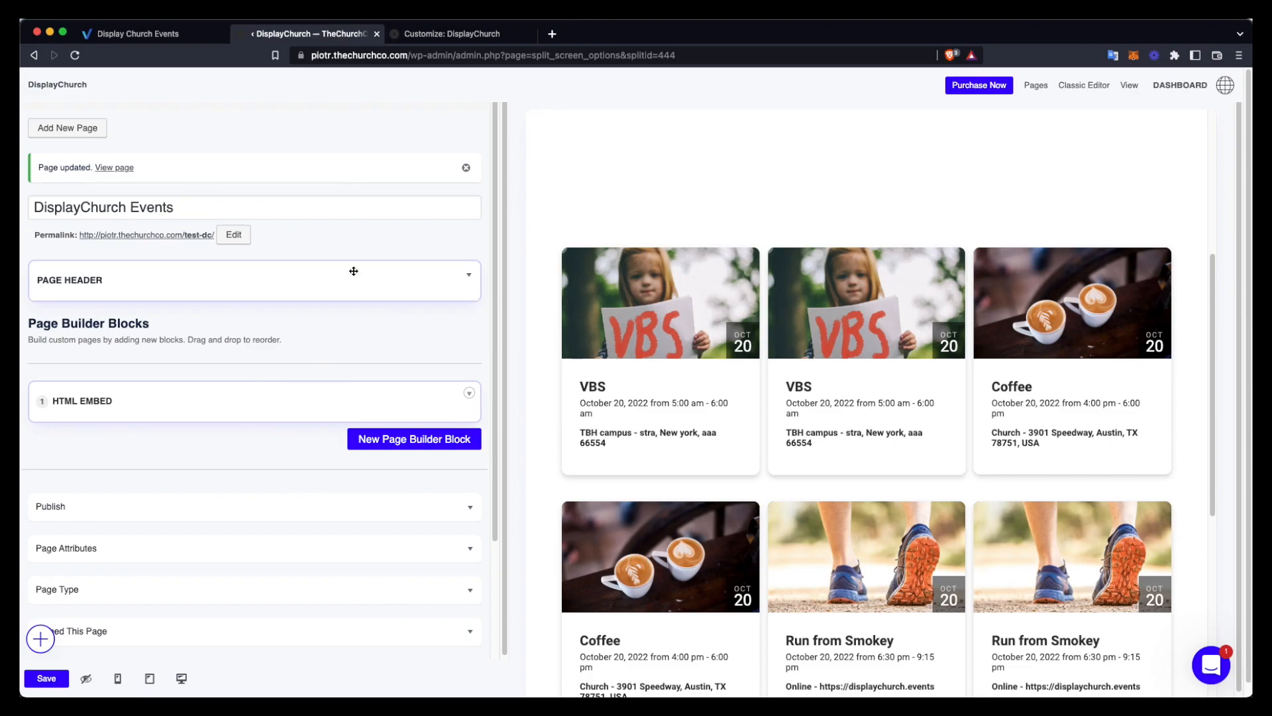
click(361, 440)
scroll(361, 444, down, 5)
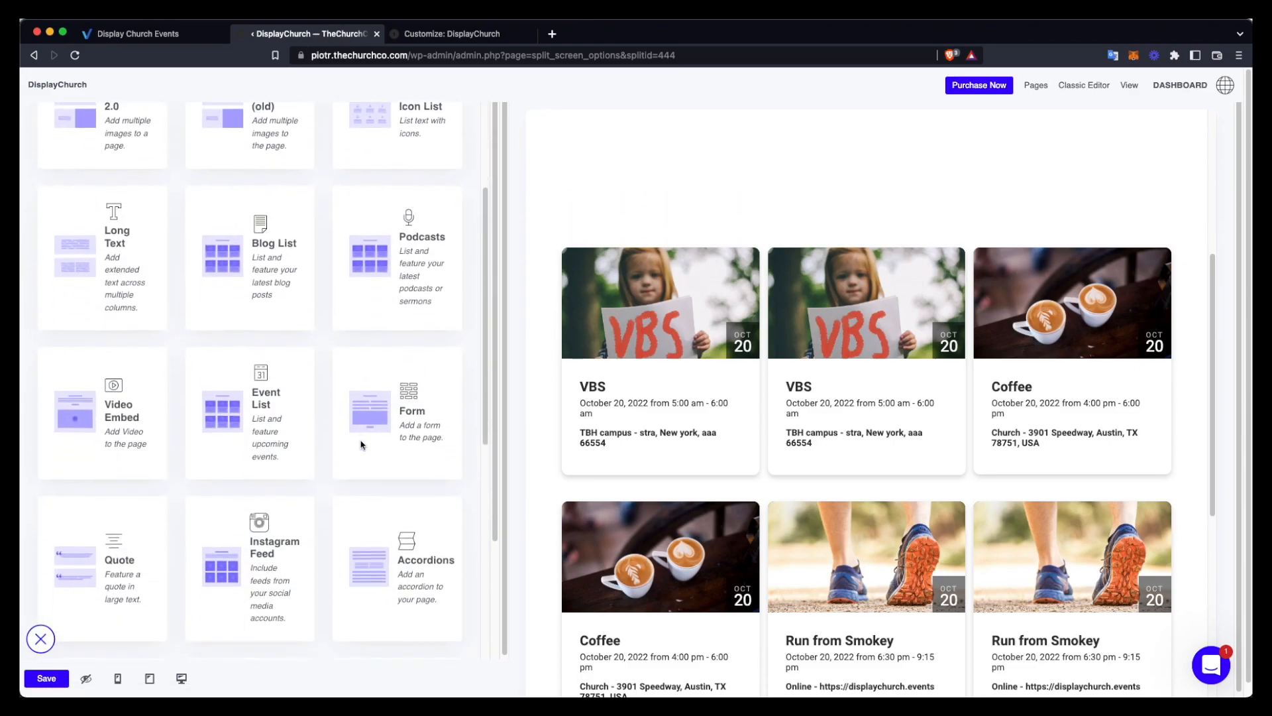
scroll(362, 445, down, 2)
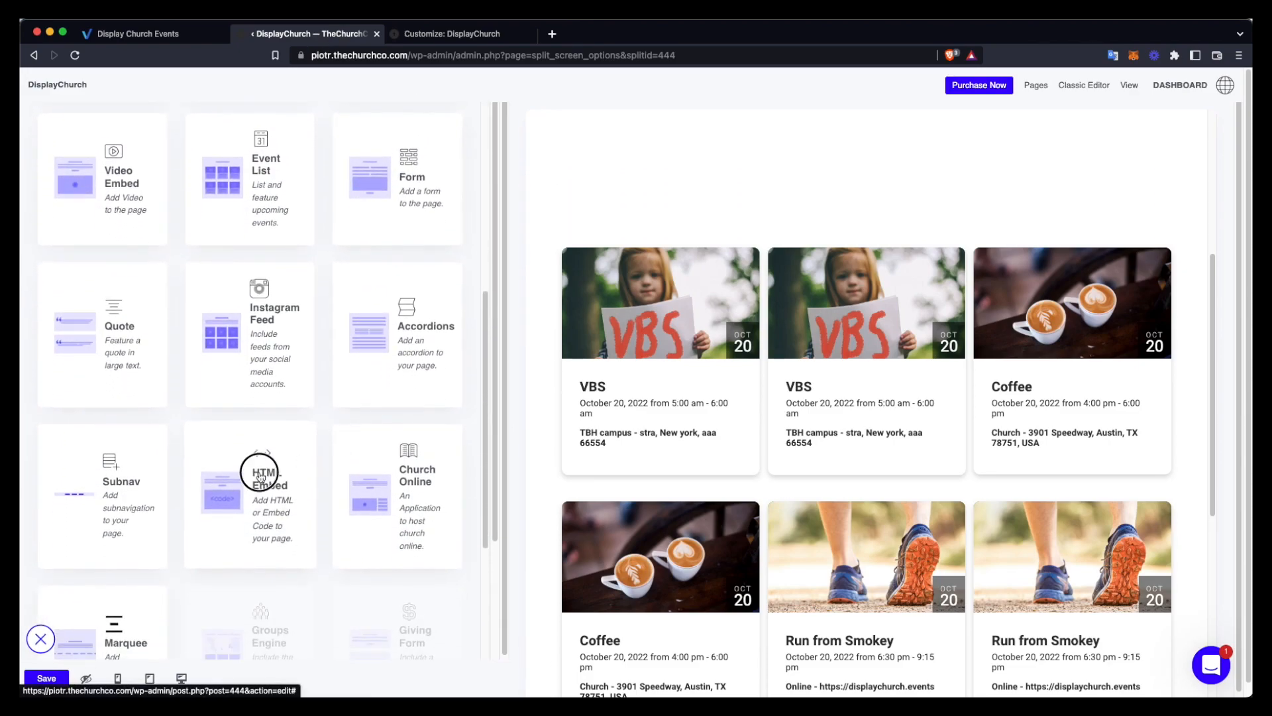
click(261, 474)
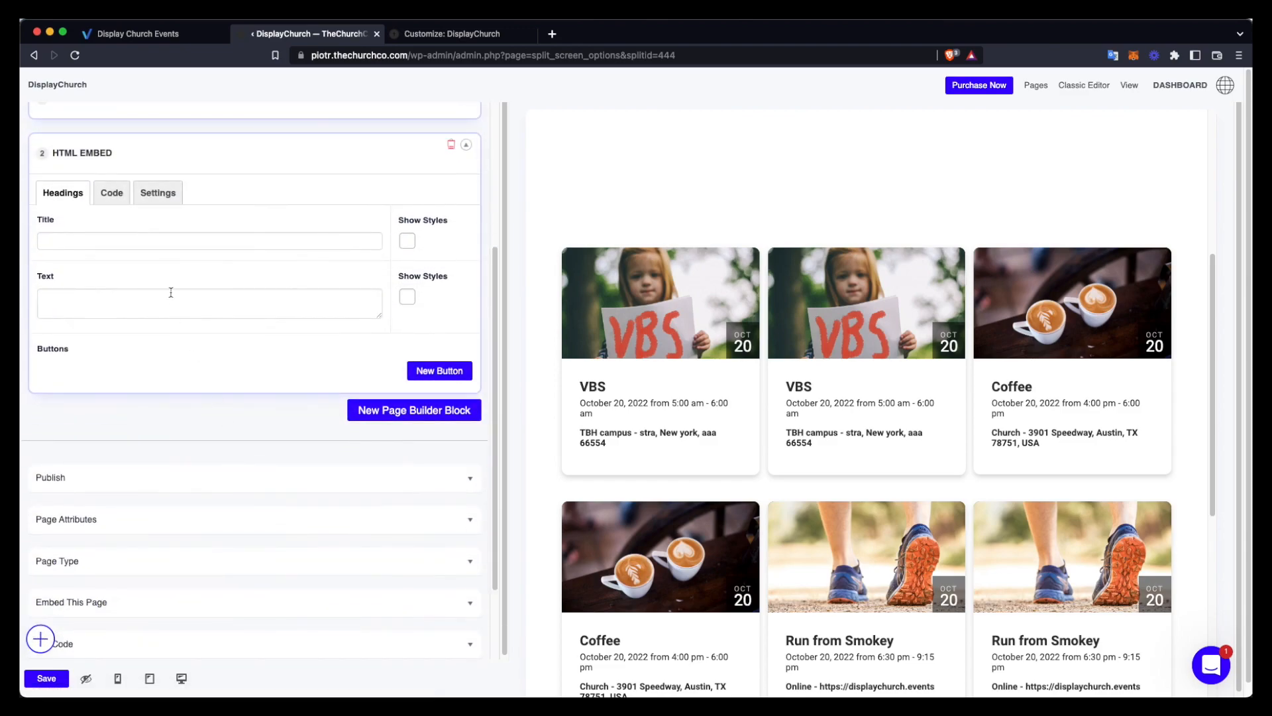
- Paste the copied slider embed code as the second HTML Embed block's HTML code and save the page
click(111, 193)
click(102, 265)
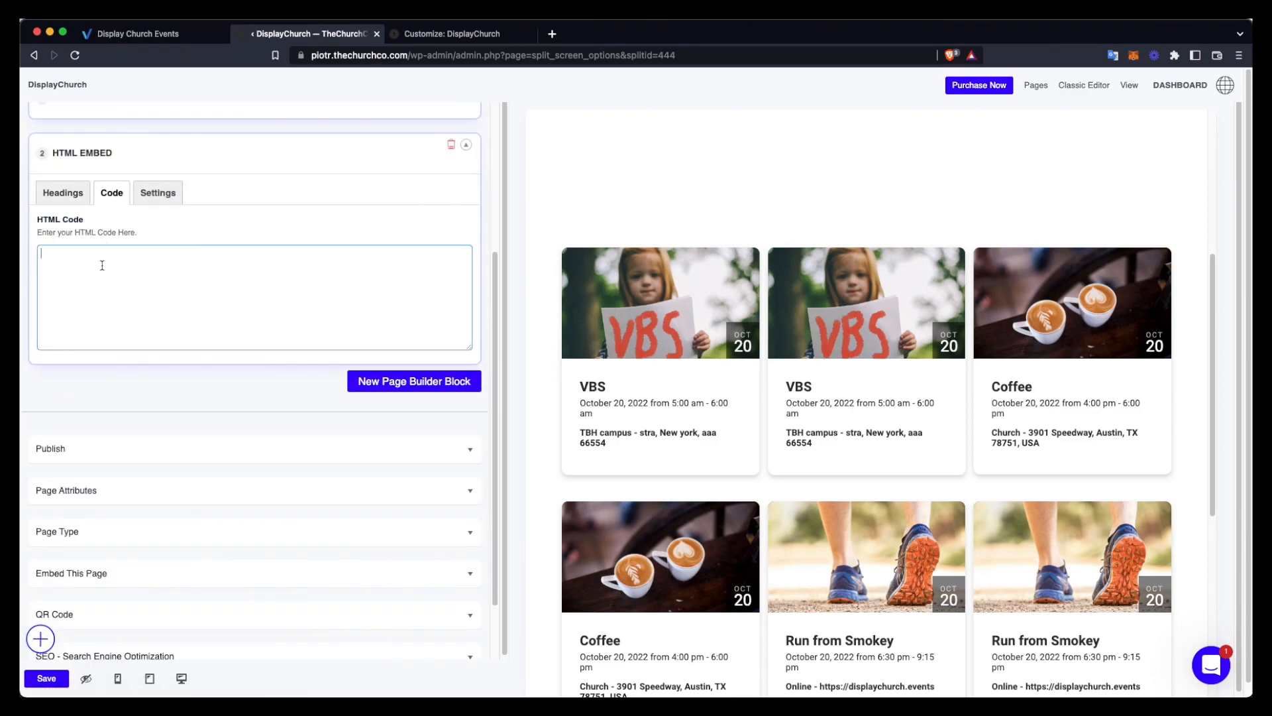
right_click(103, 263)
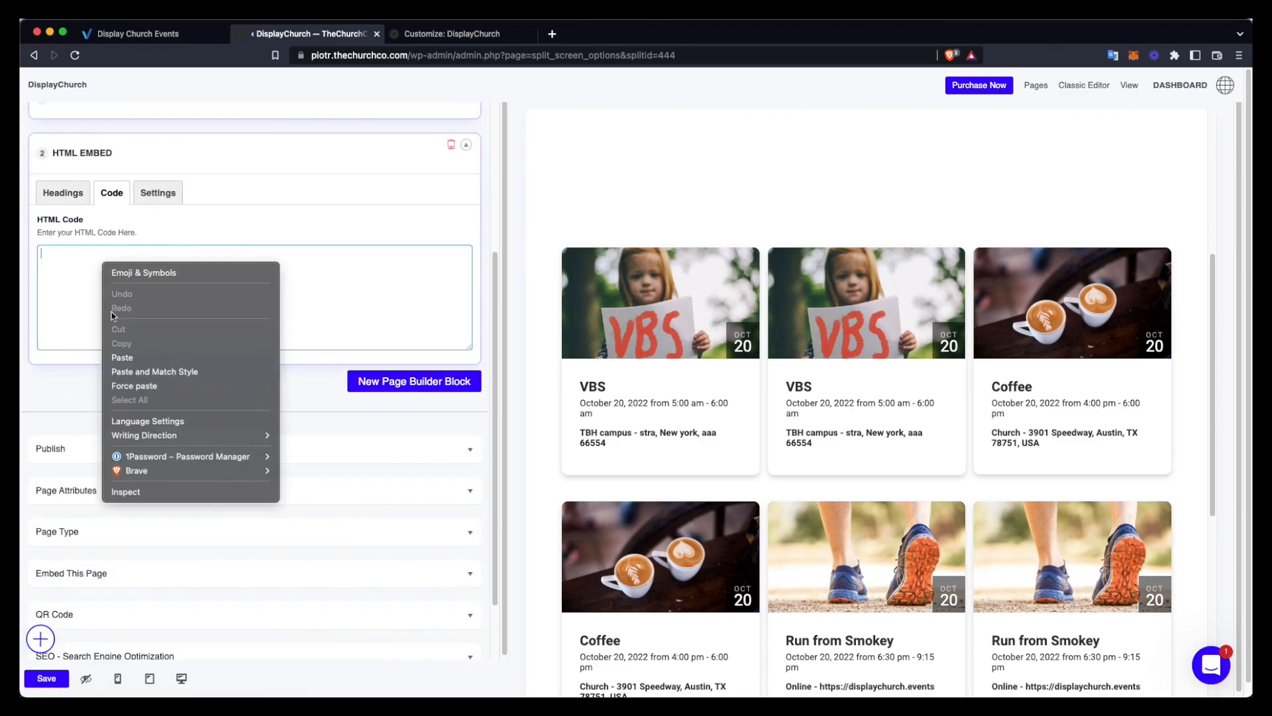
click(126, 359)
click(53, 676)
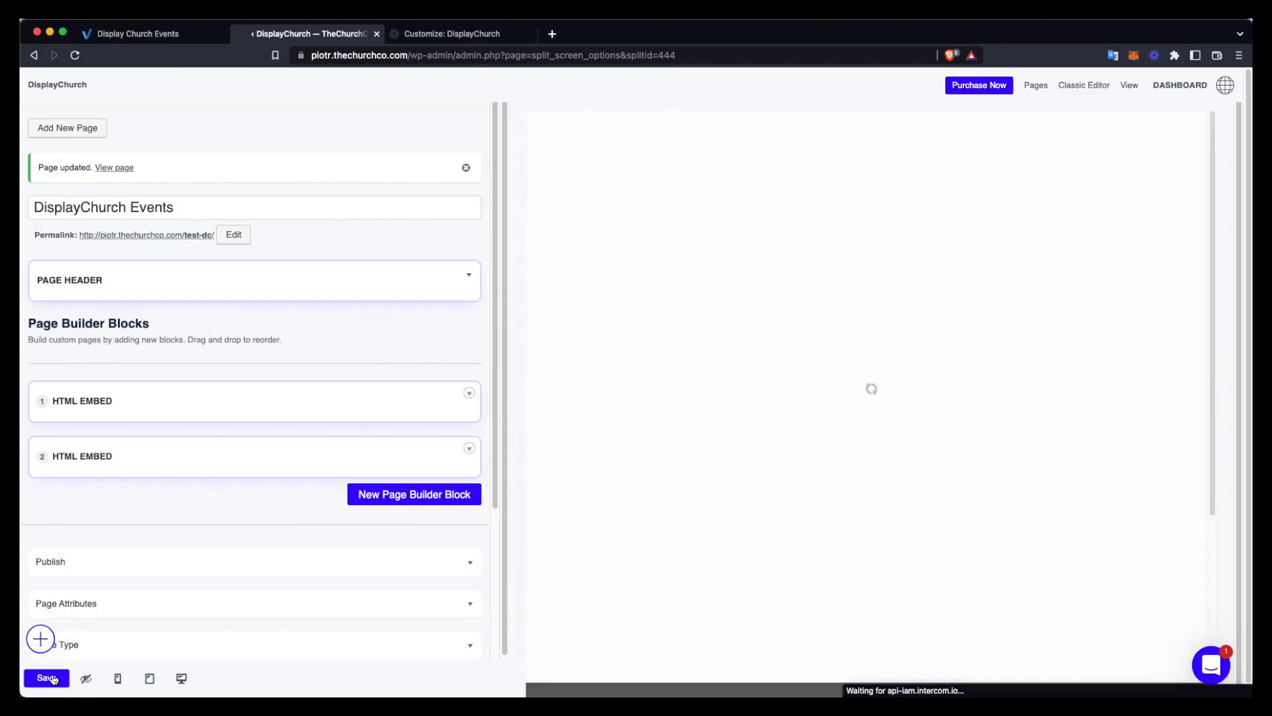
- Swipe through the event cards of the embedded slider in the page preview to check its display
scroll(752, 587, down, 10)
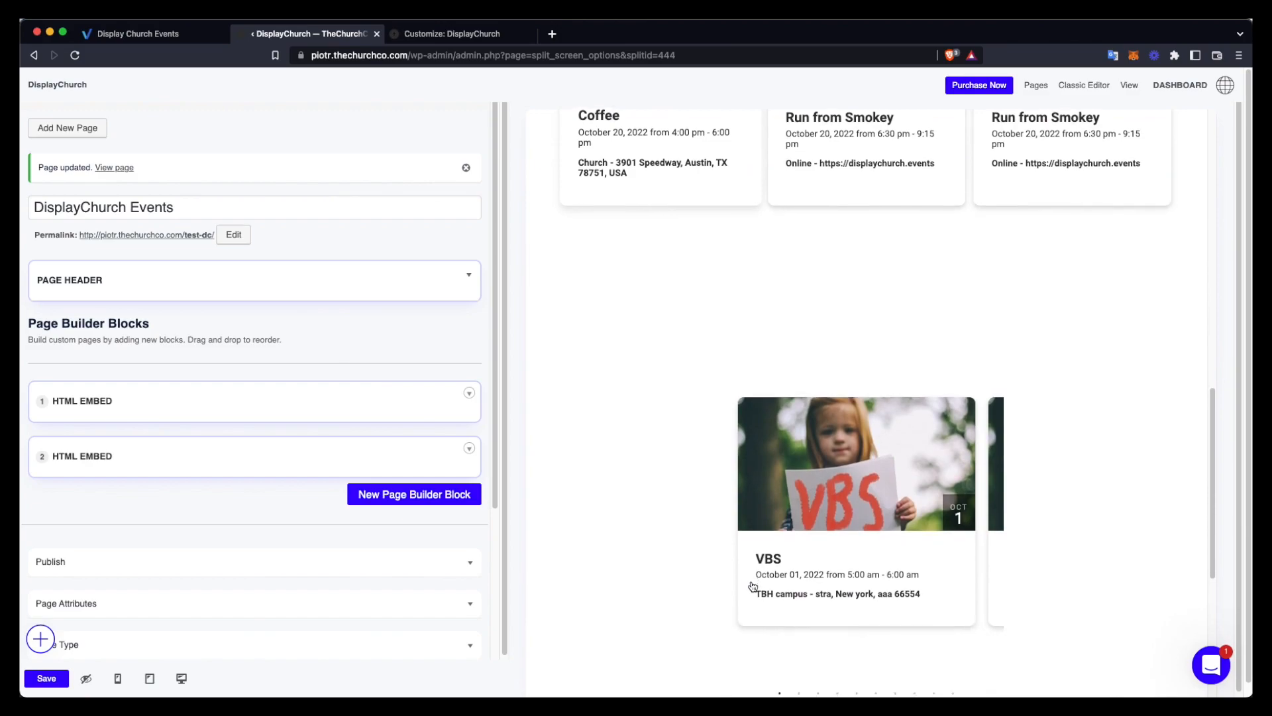
drag(878, 545, 745, 543)
drag(869, 569, 729, 575)
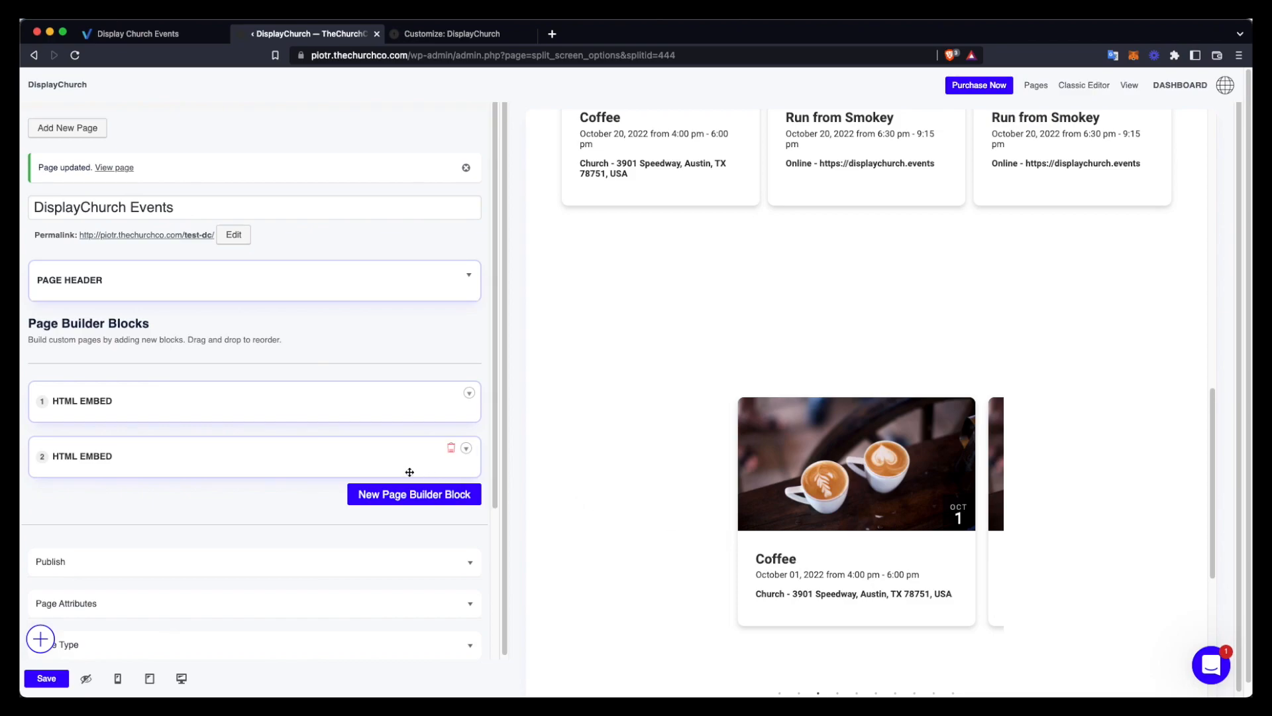
- Set the second HTML Embed block's CSS classname to display-church-embed, save the page and check the slider in the preview
click(358, 460)
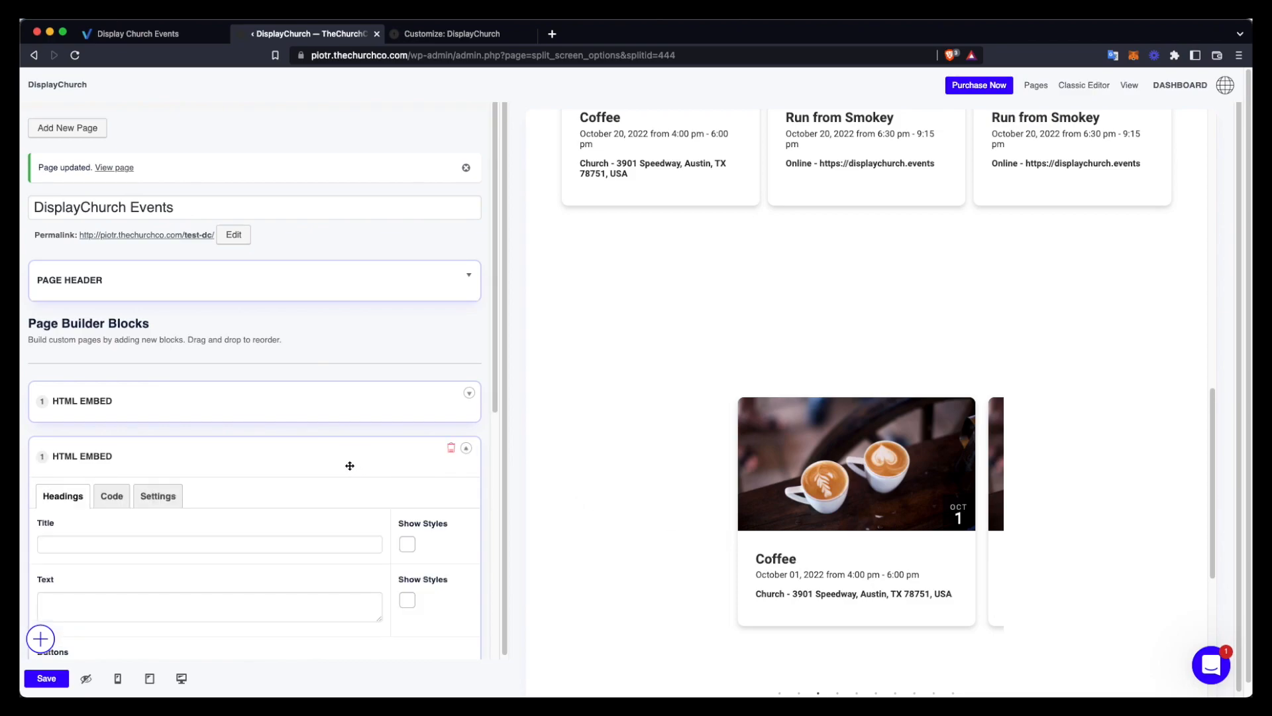
click(175, 497)
click(297, 602)
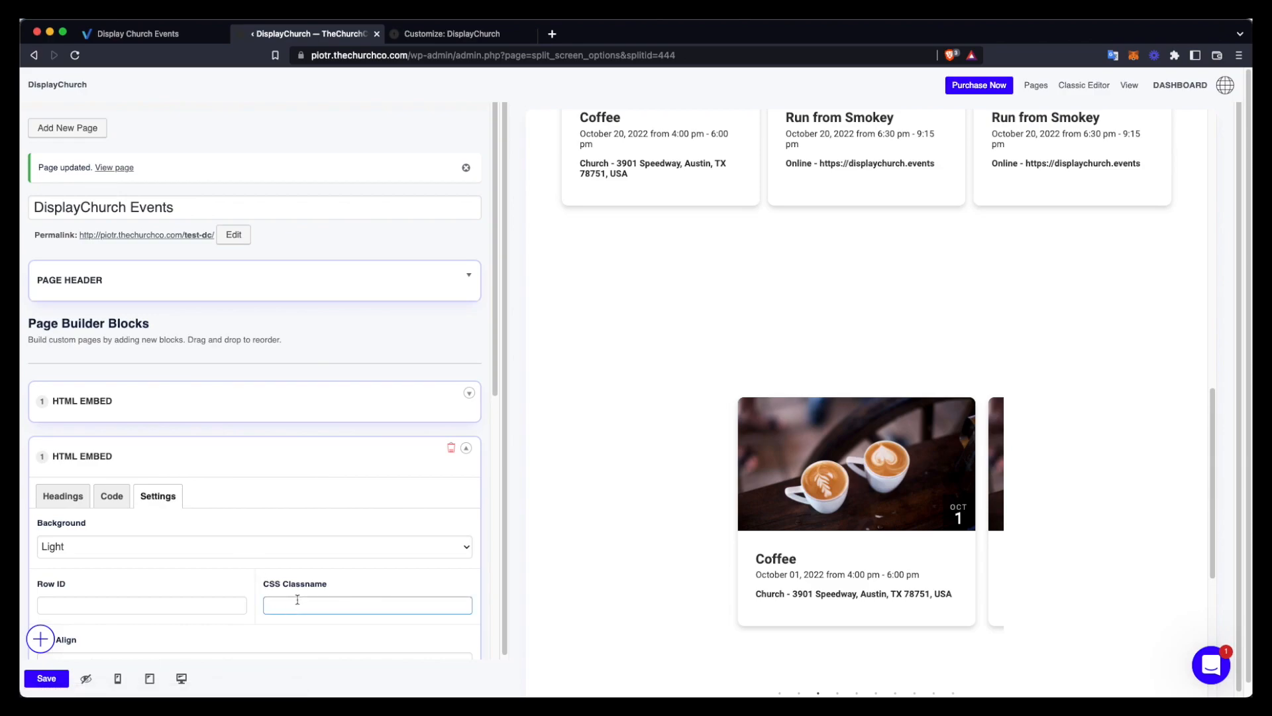
text(display-church-embed)
click(47, 677)
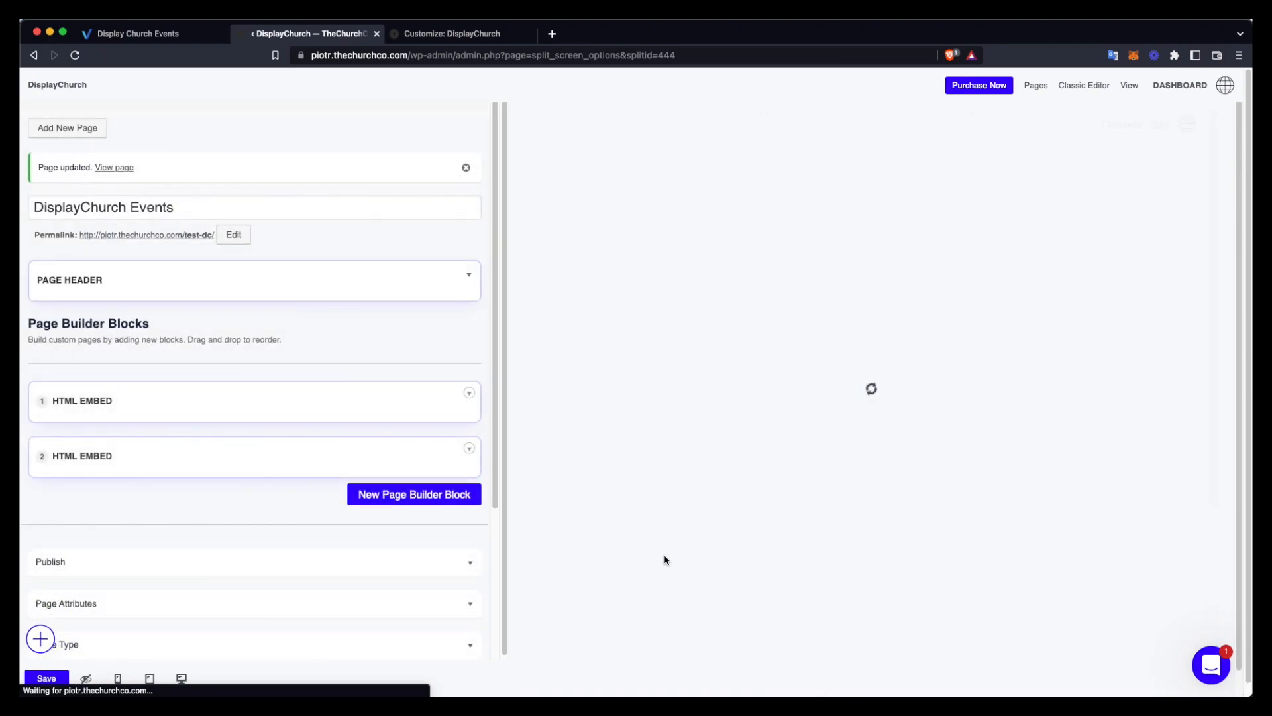
scroll(666, 560, down, 15)
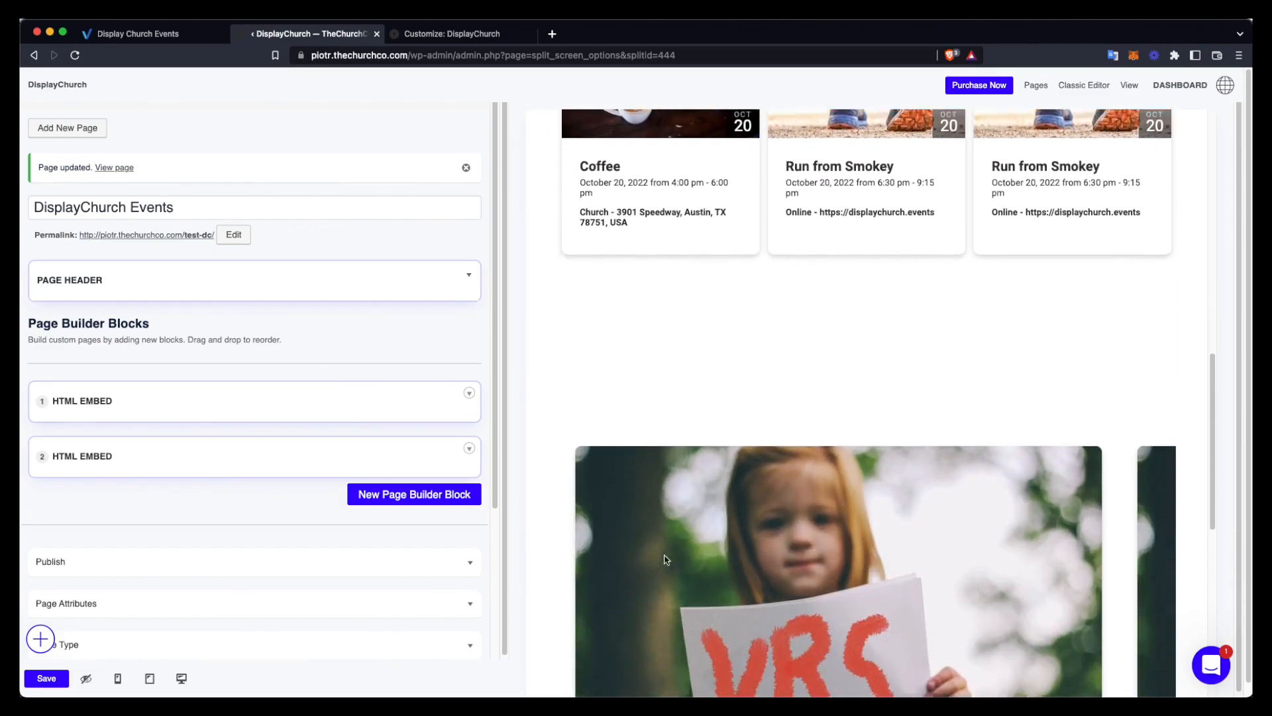
scroll(665, 560, down, 4)
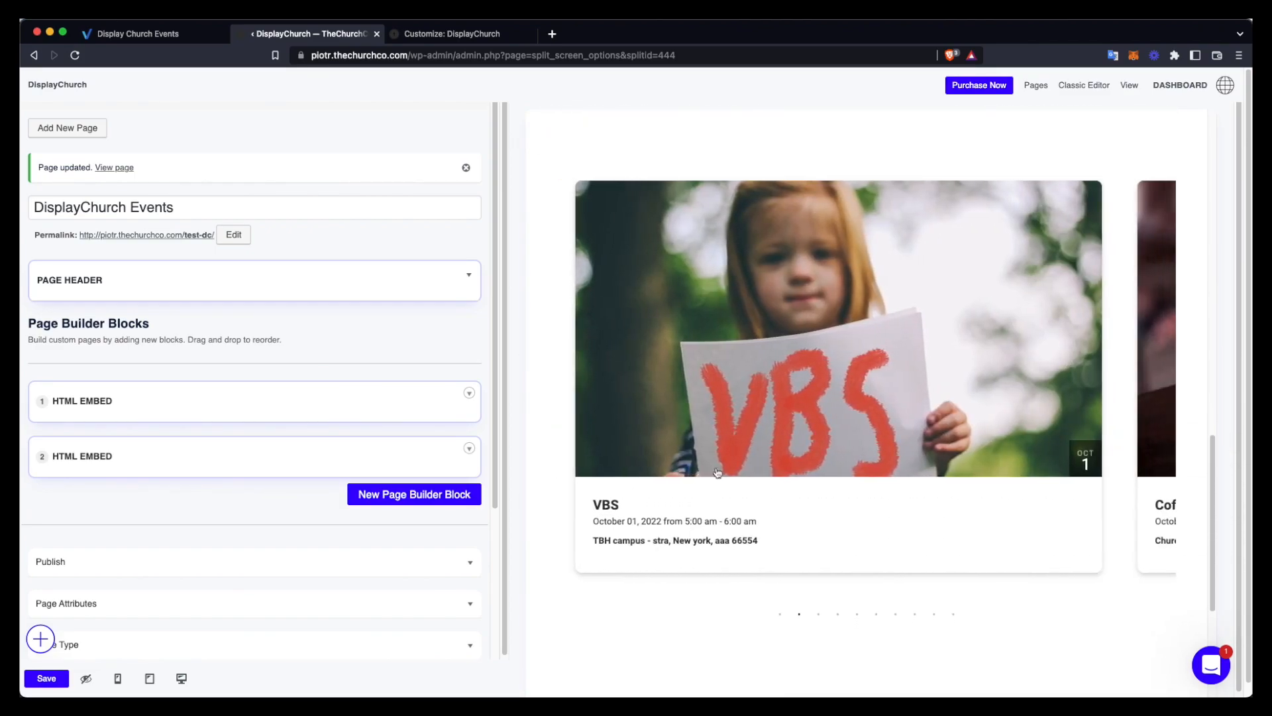